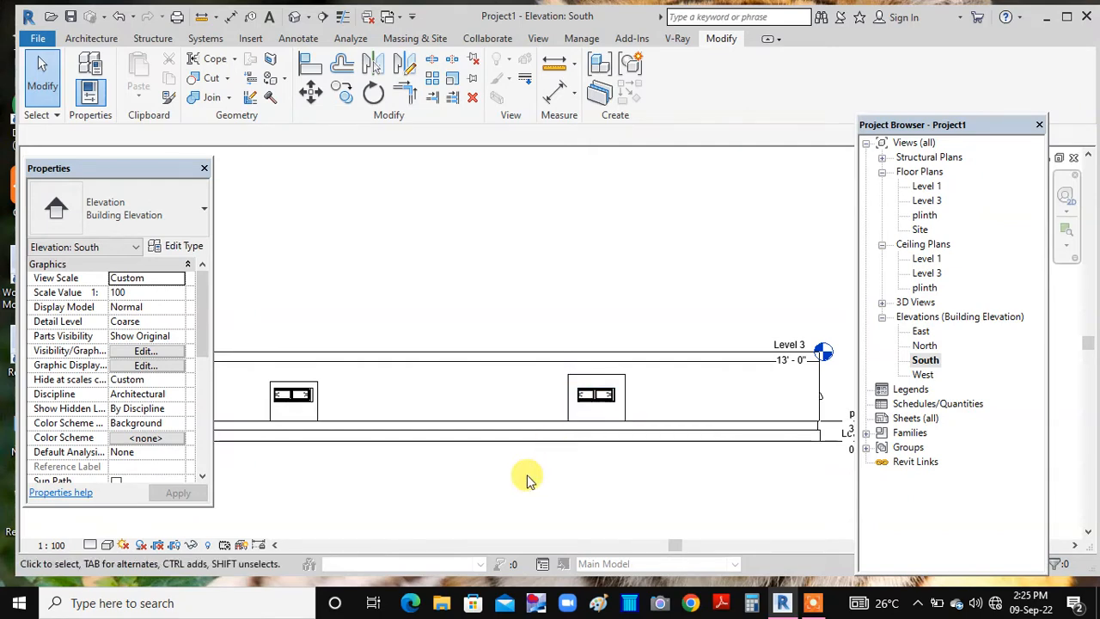
Examine the building's south, west and east elevations around the wall ends, plinth and ground level.
{"action": "middle_click_drag", "start_coordinate": [446, 480], "coordinate": [735, 450]}
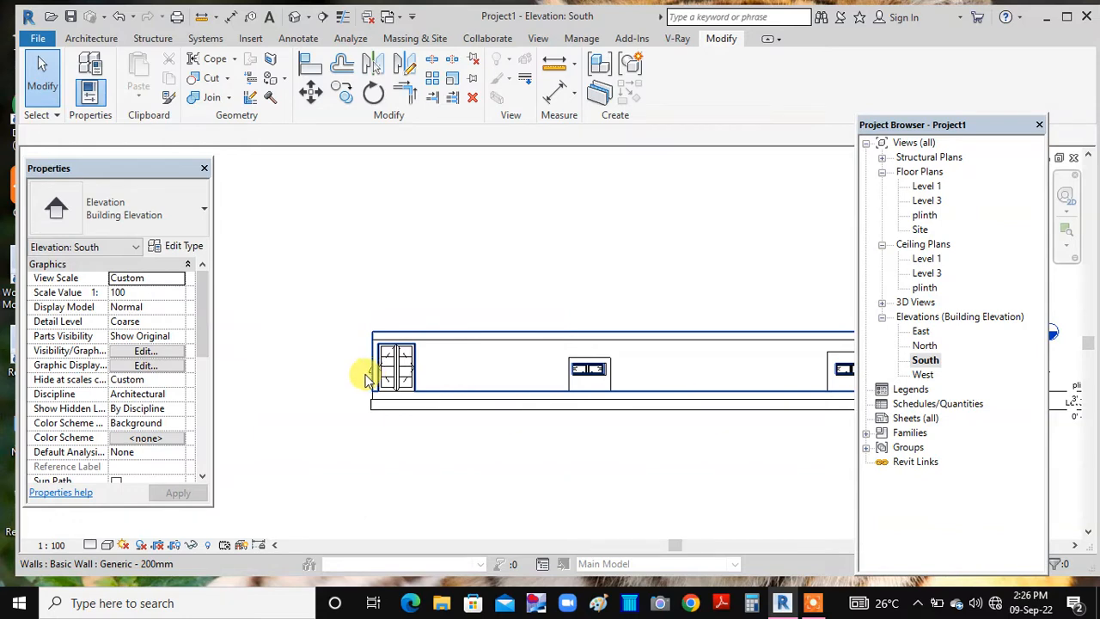
{"action": "left_click", "coordinate": [922, 375]}
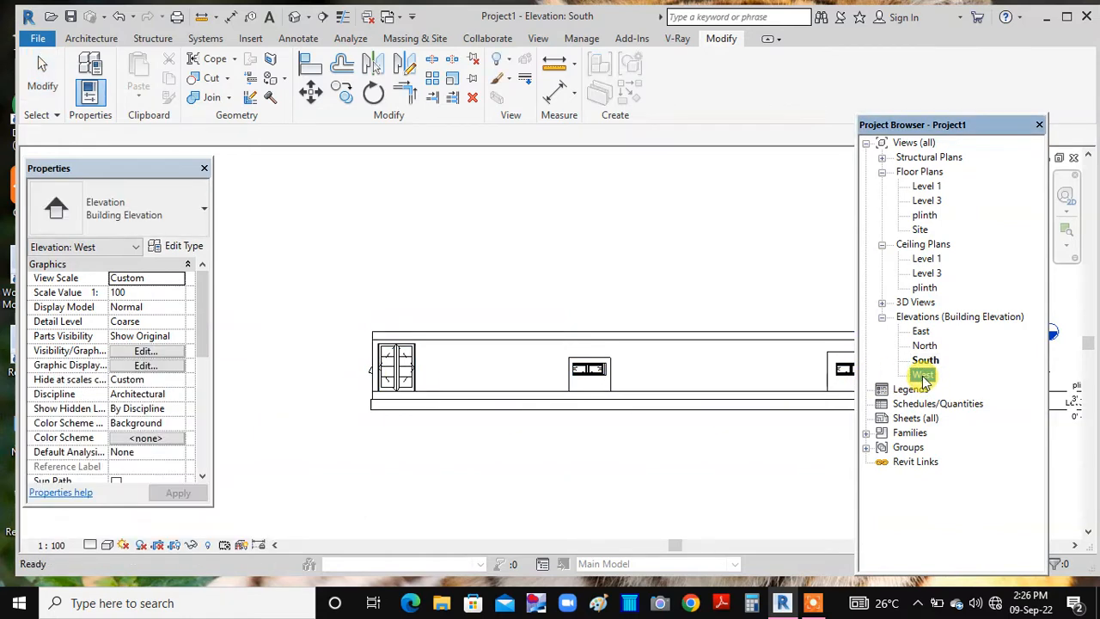
{"action": "double_click", "coordinate": [922, 375]}
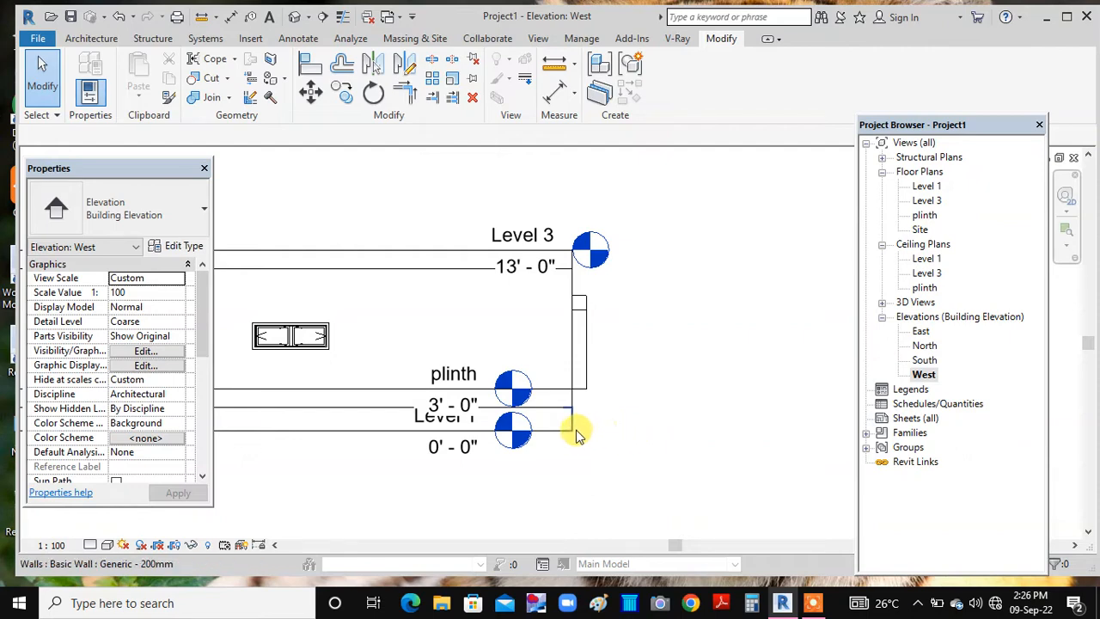
{"action": "double_click", "coordinate": [920, 331]}
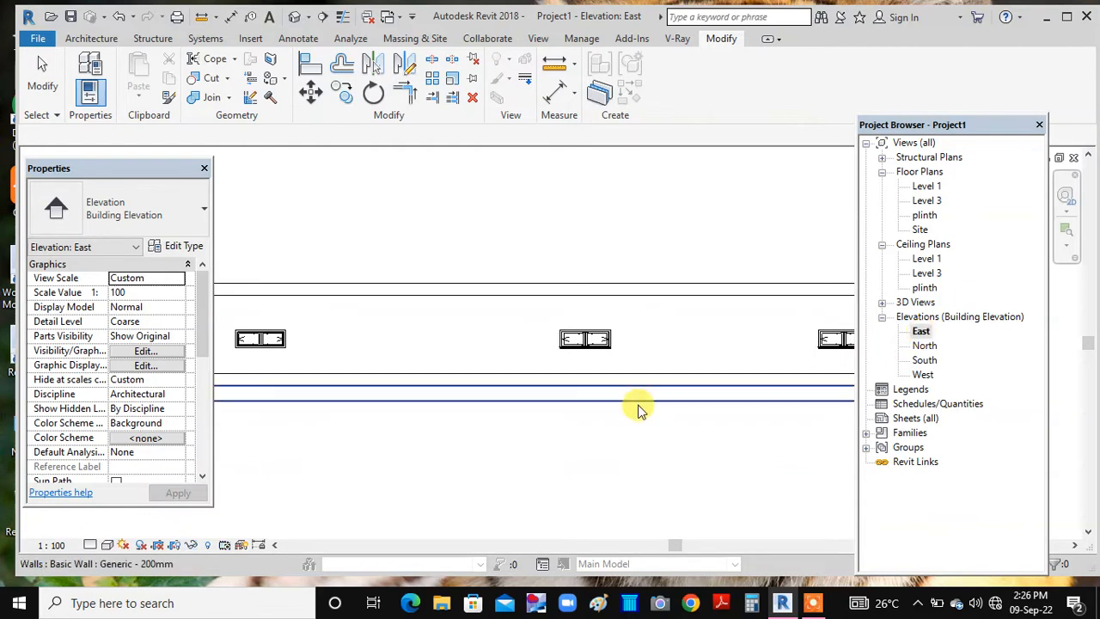
{"action": "middle_click_drag", "start_coordinate": [413, 464], "coordinate": [710, 429]}
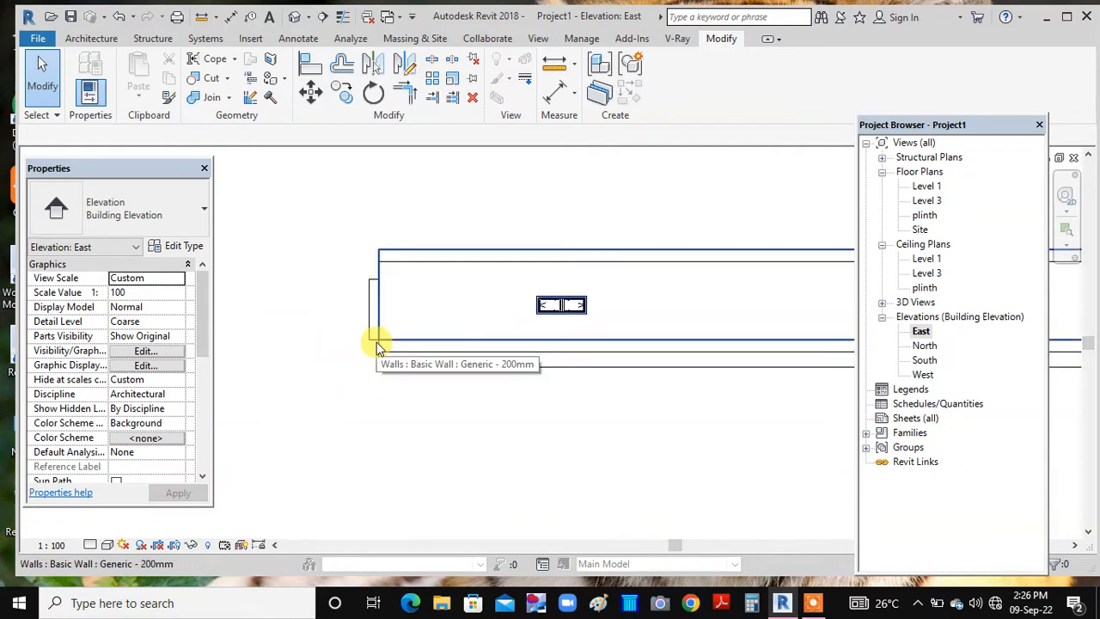
{"action": "double_click", "coordinate": [925, 361]}
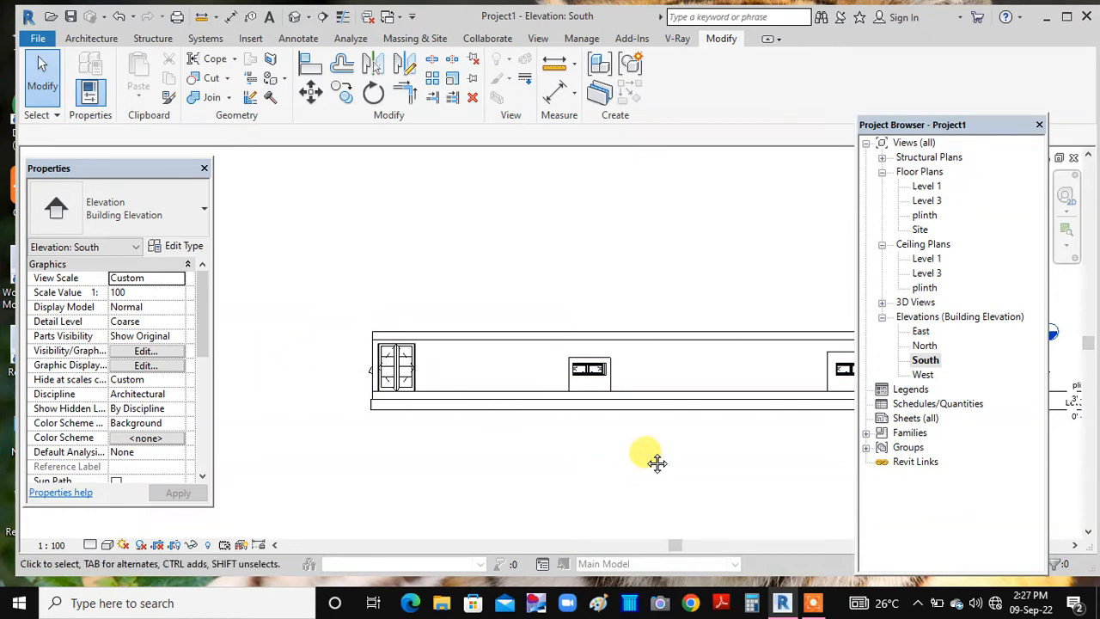
{"action": "middle_click_drag", "start_coordinate": [655, 462], "coordinate": [216, 444]}
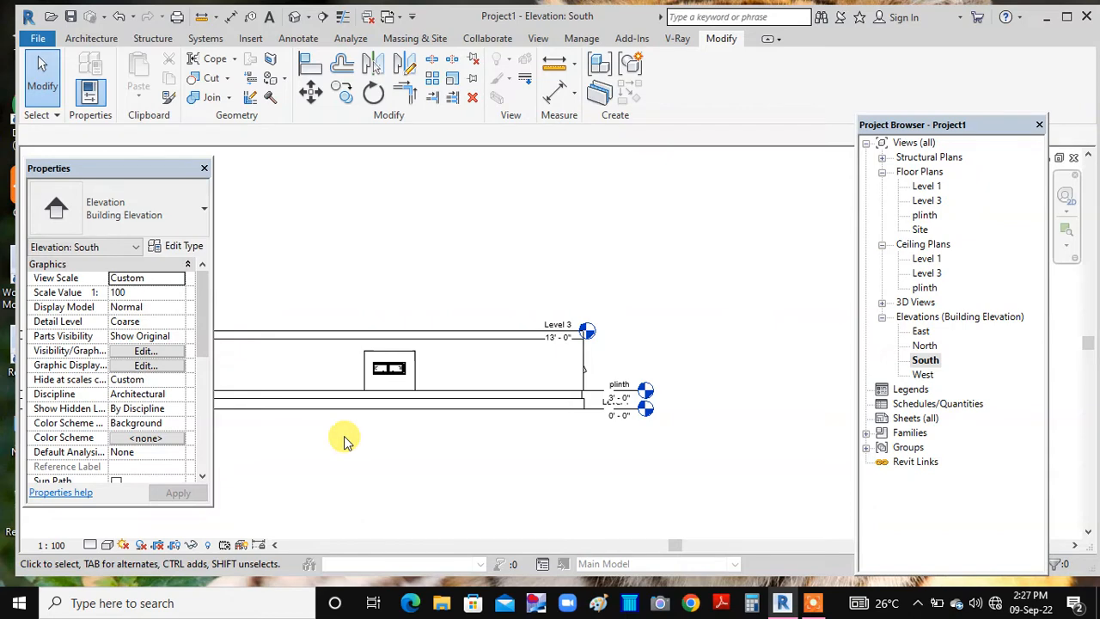
{"action": "middle_click_drag", "start_coordinate": [343, 437], "coordinate": [759, 446]}
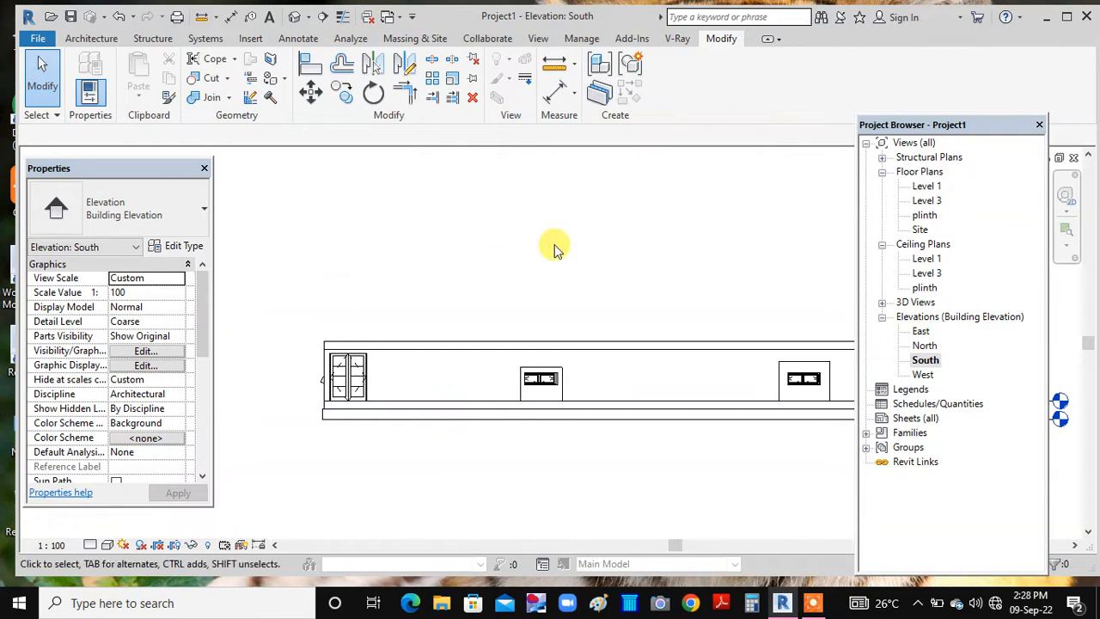
Create an in-place model component in the Casework category with the name Casework 3.
{"action": "left_click", "coordinate": [90, 38]}
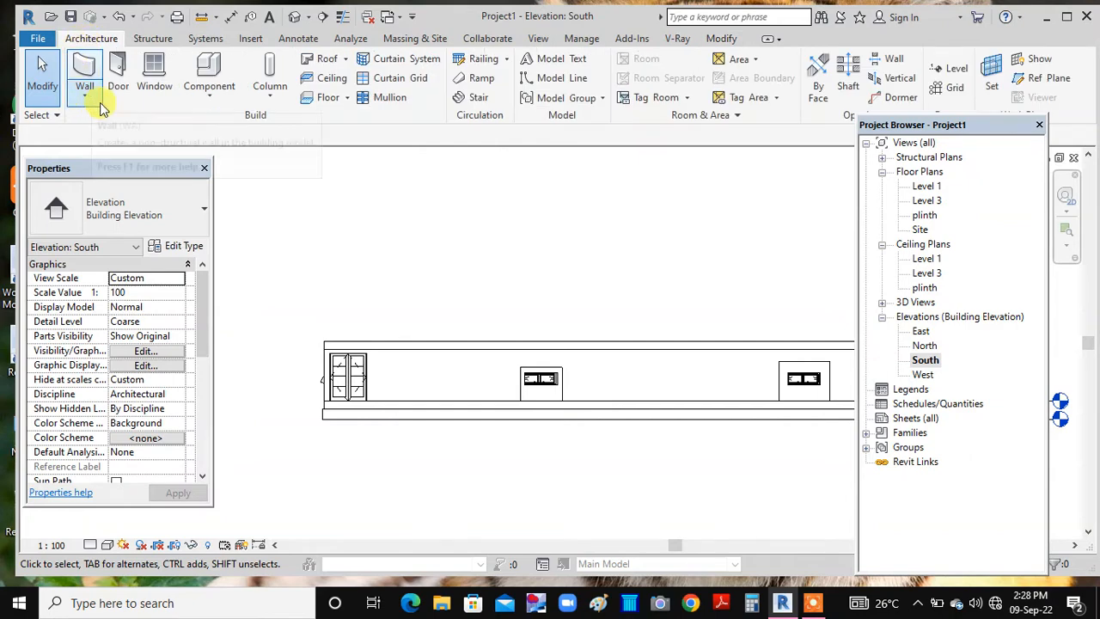
{"action": "left_click", "coordinate": [214, 100]}
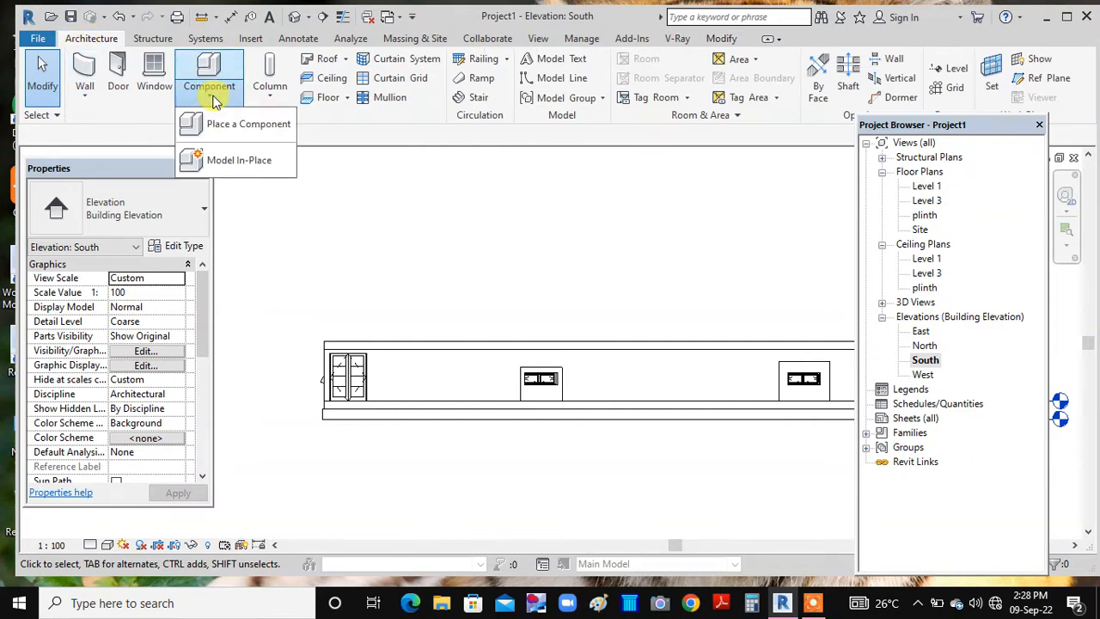
{"action": "left_click", "coordinate": [229, 168]}
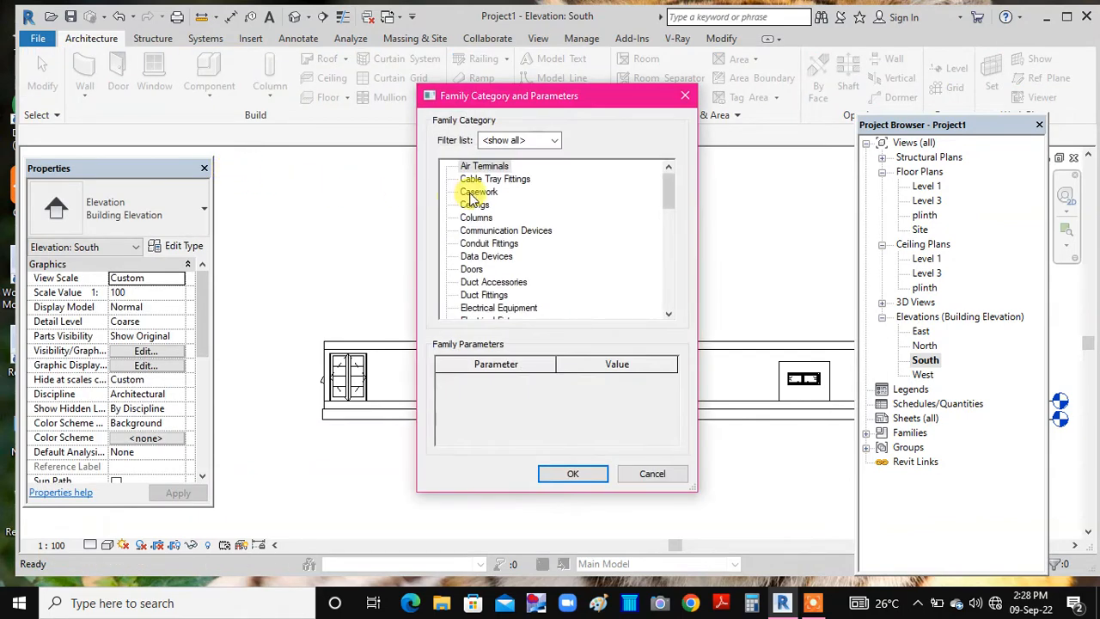
{"action": "double_click", "coordinate": [470, 193]}
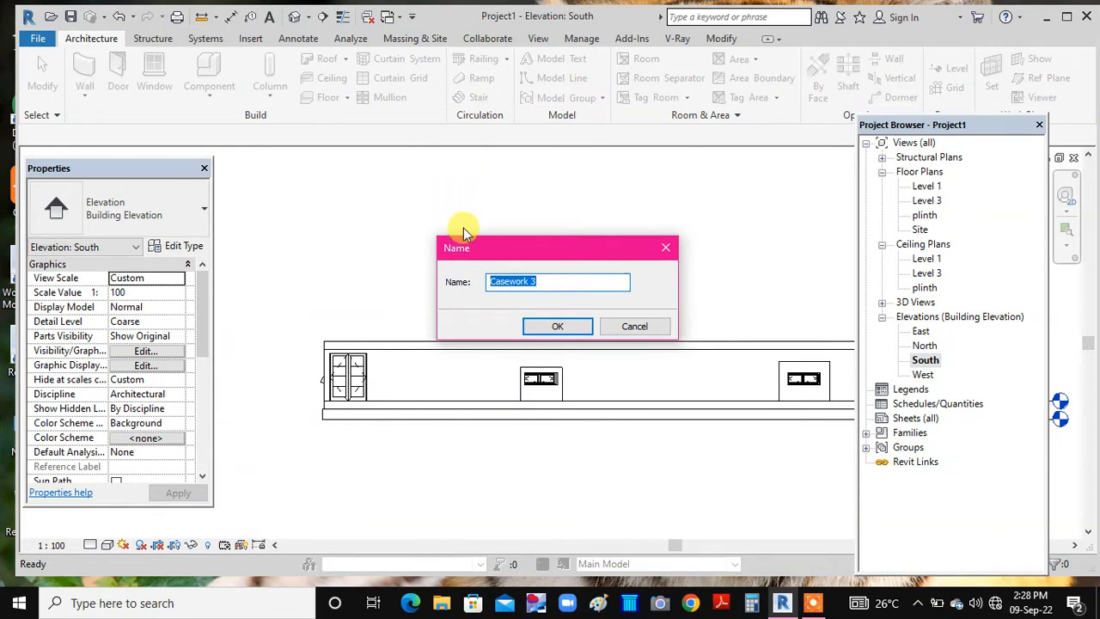
{"action": "left_click", "coordinate": [549, 332]}
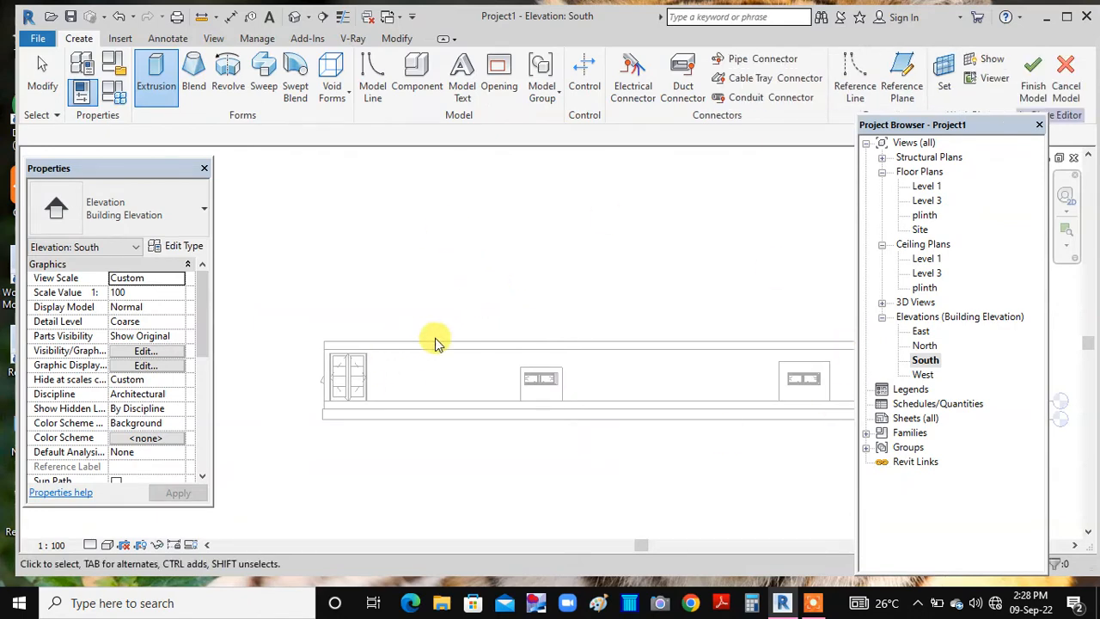
{"action": "key", "text": "Escape"}
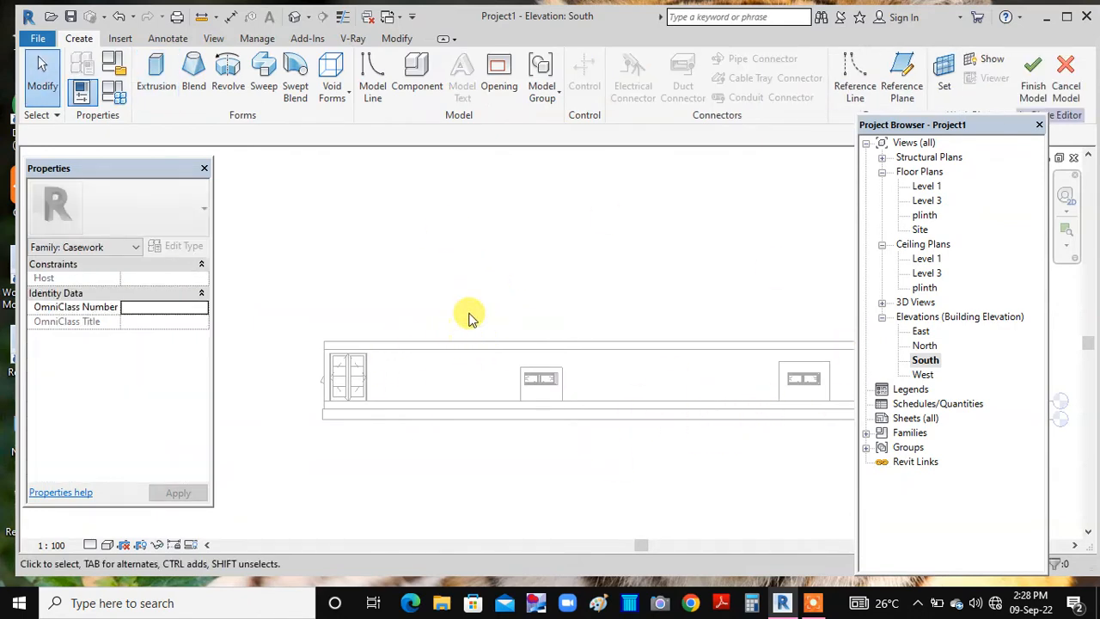
Start an extrusion in the West elevation, using the picked wall face as its work plane.
{"action": "left_click", "coordinate": [157, 77]}
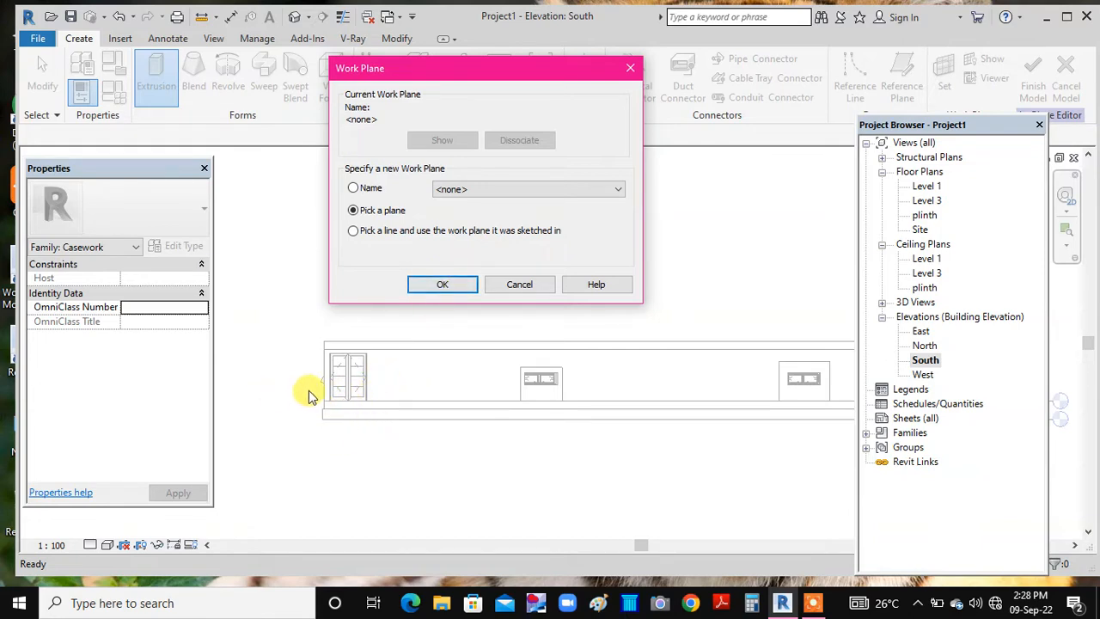
{"action": "left_click", "coordinate": [442, 284]}
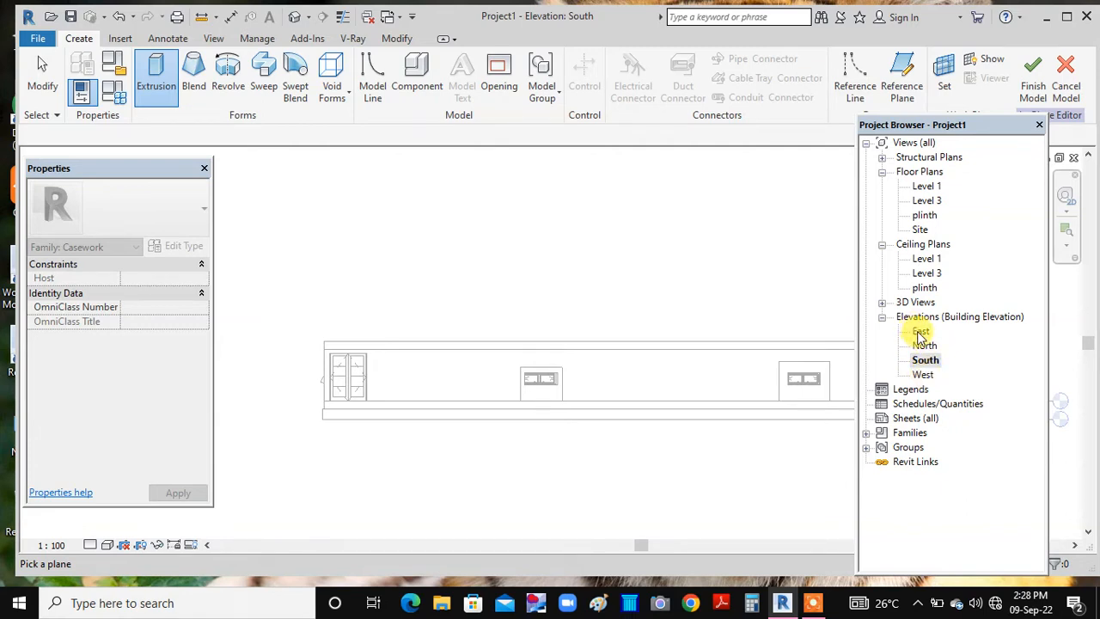
{"action": "double_click", "coordinate": [922, 376]}
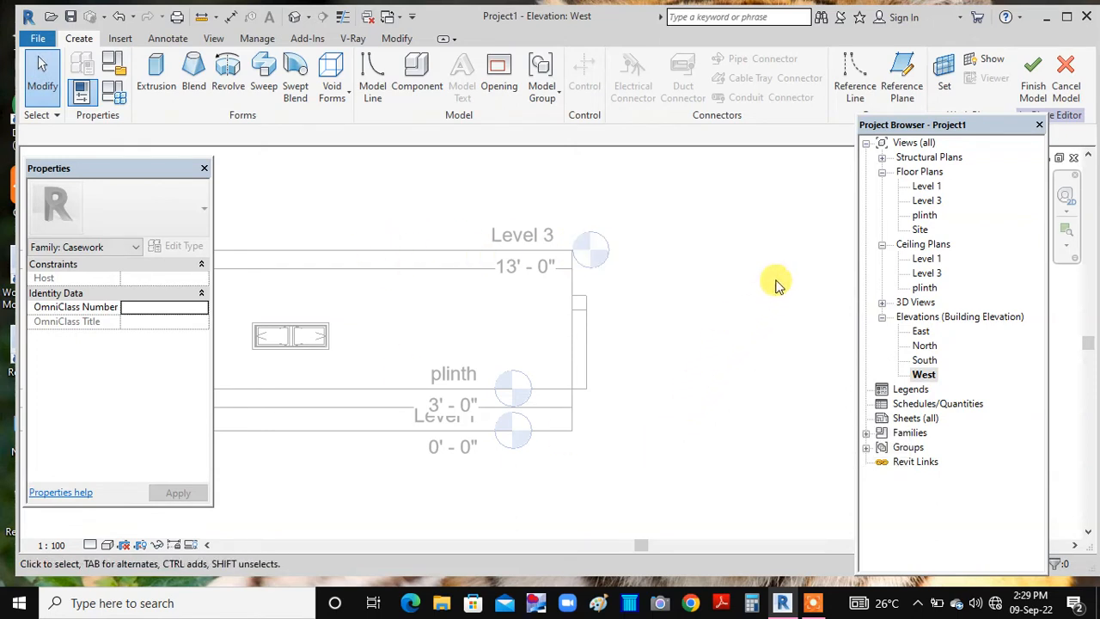
{"action": "left_click", "coordinate": [158, 75]}
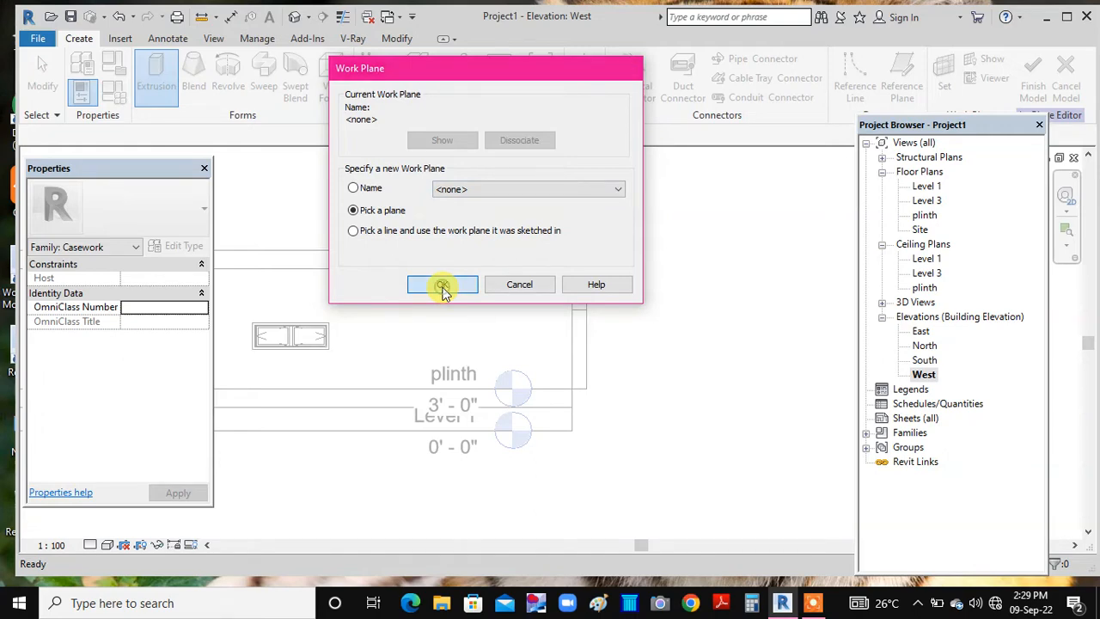
{"action": "left_click", "coordinate": [443, 286]}
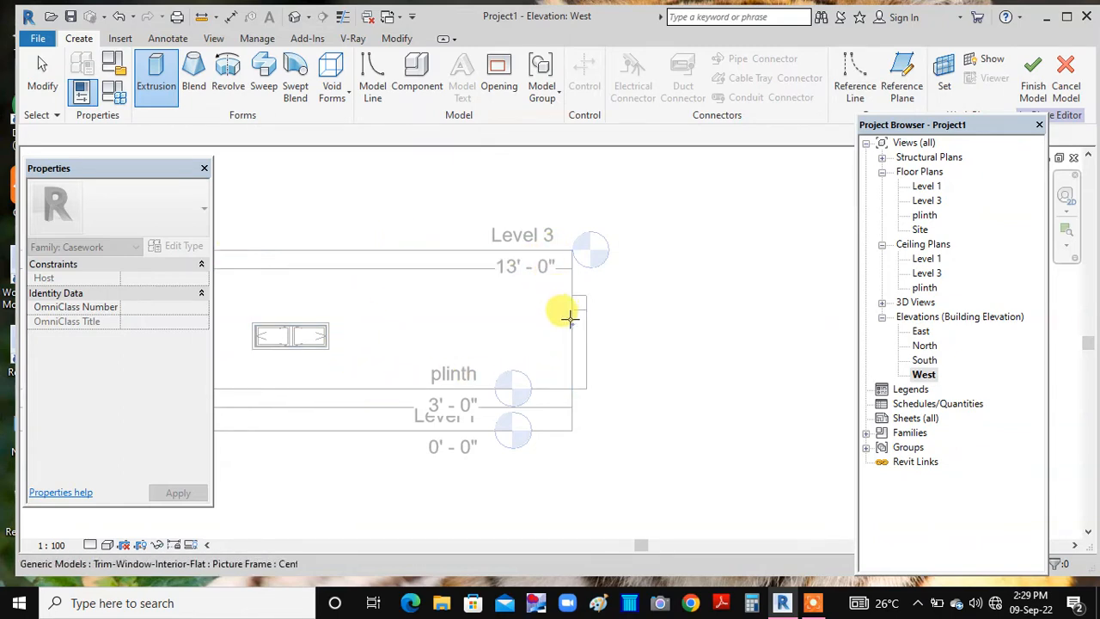
{"action": "left_click", "coordinate": [554, 386]}
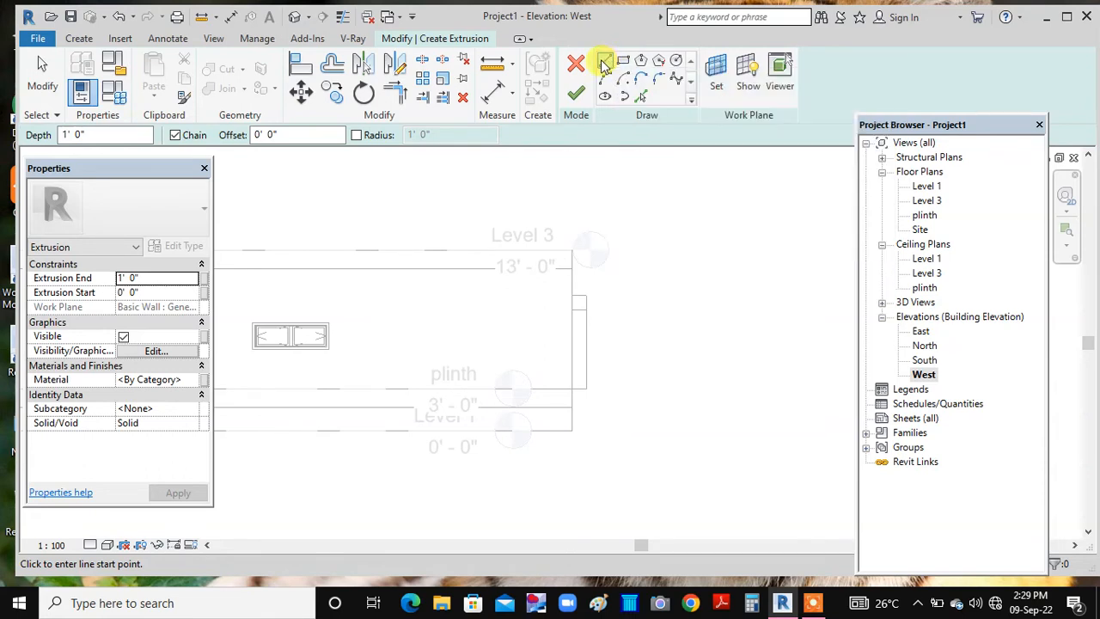
Sketch a three-step profile with 1' risers from the wall's plinth corner down to Level 1, with a base line about 5' long back to the wall.
{"action": "left_click", "coordinate": [571, 388]}
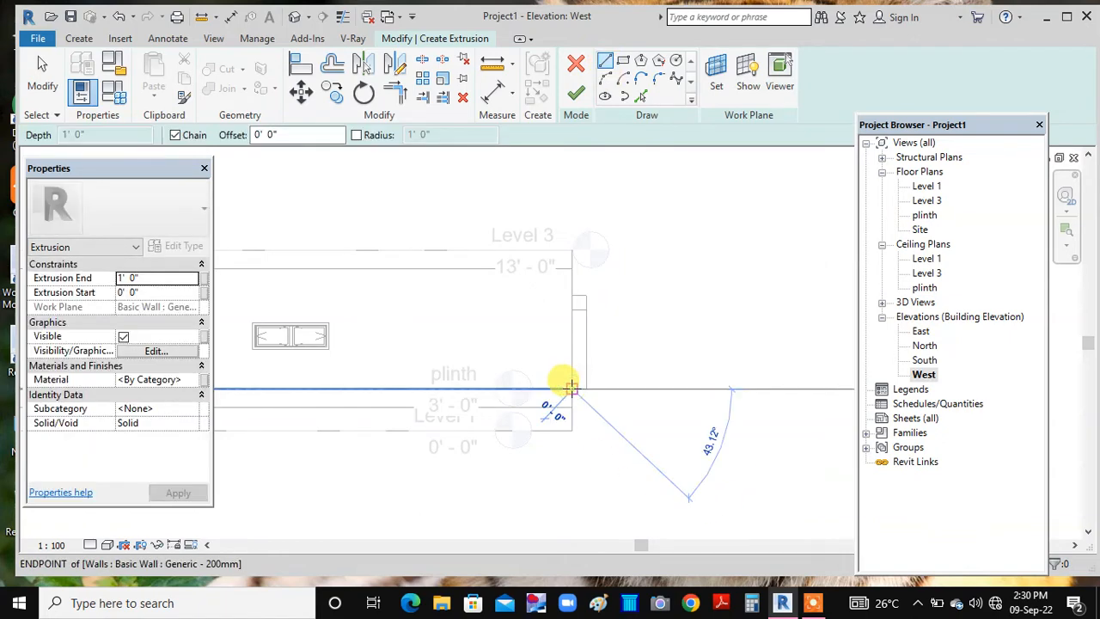
{"action": "left_click", "coordinate": [596, 388]}
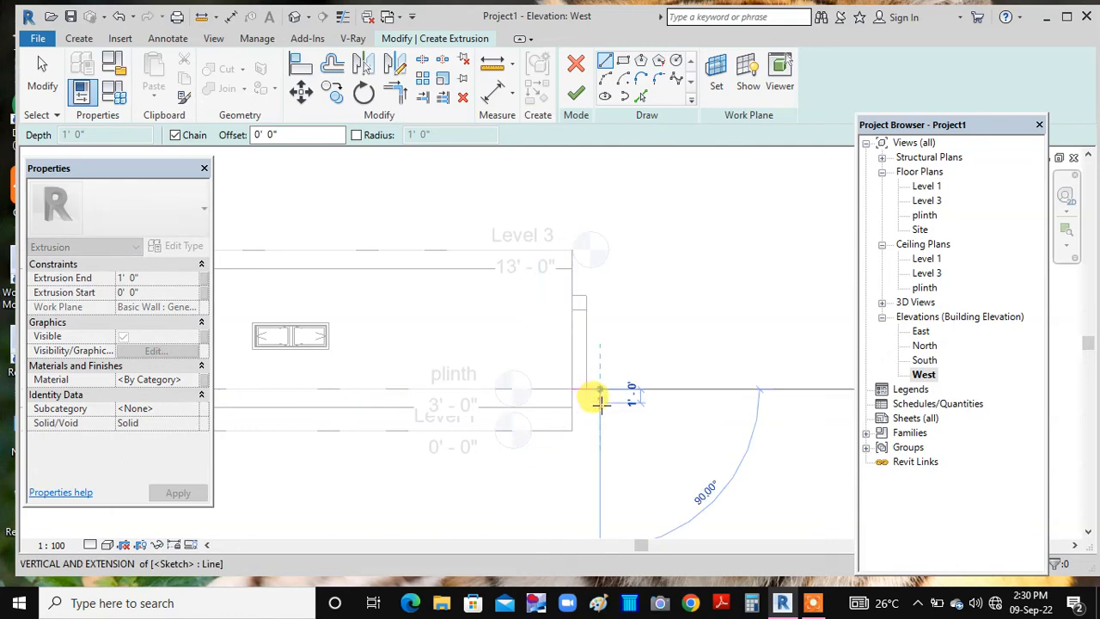
{"action": "left_click", "coordinate": [598, 402]}
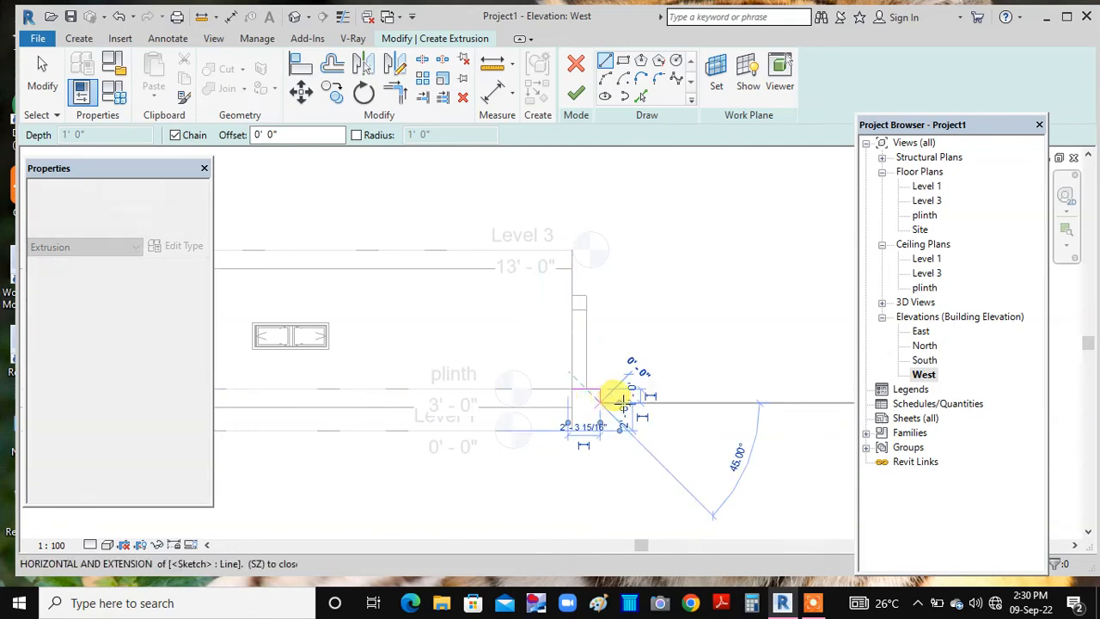
{"action": "left_click", "coordinate": [627, 402]}
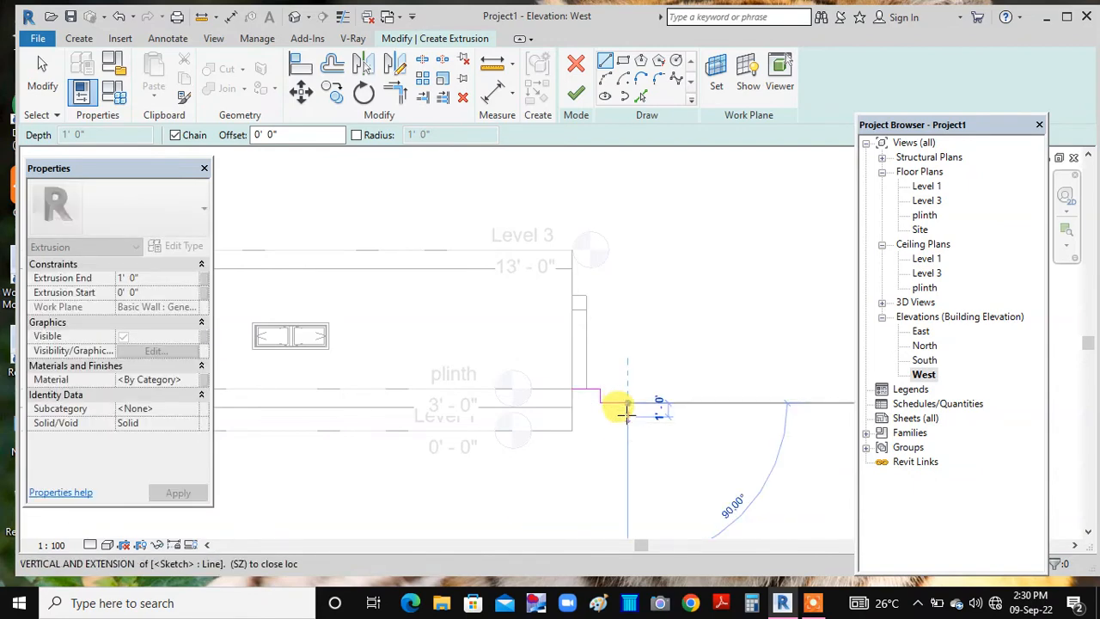
{"action": "left_click", "coordinate": [626, 416]}
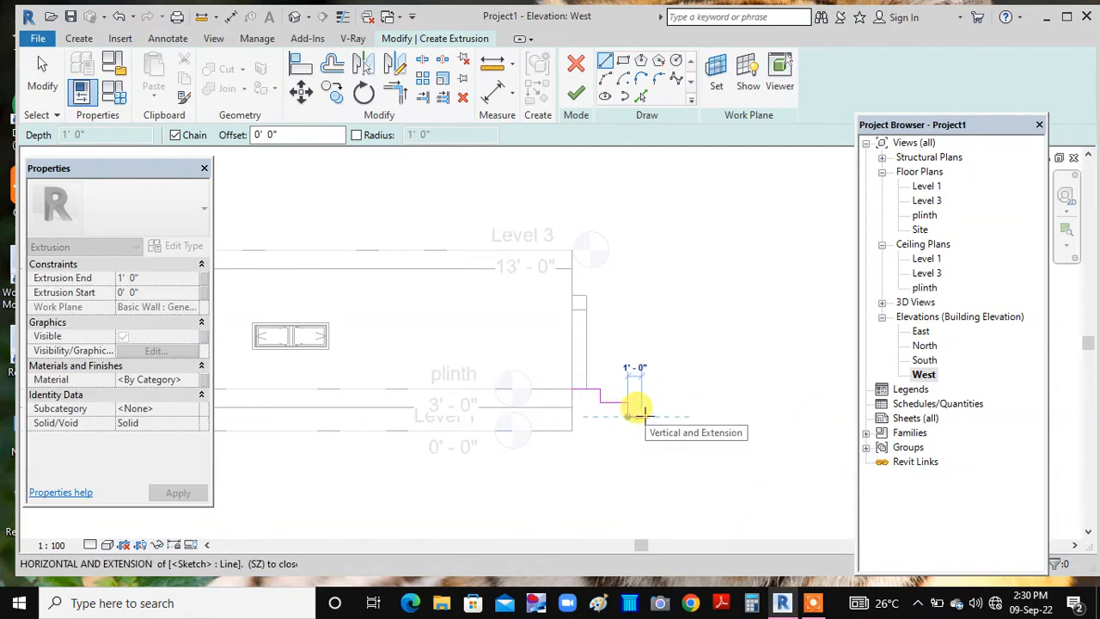
{"action": "left_click", "coordinate": [640, 415]}
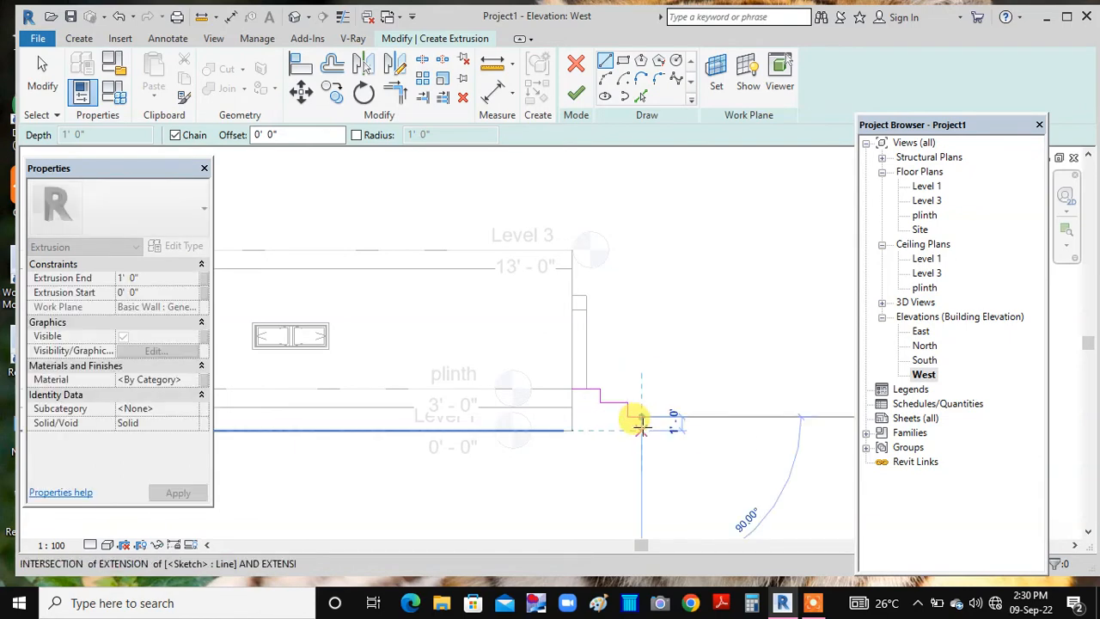
{"action": "left_click", "coordinate": [640, 430]}
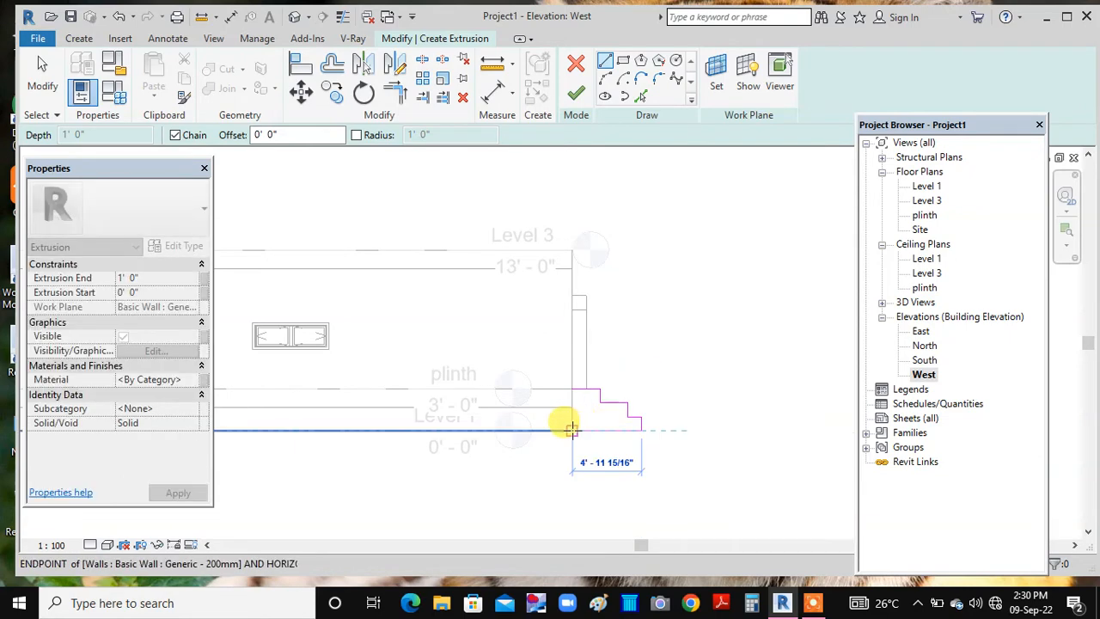
{"action": "left_click", "coordinate": [571, 428]}
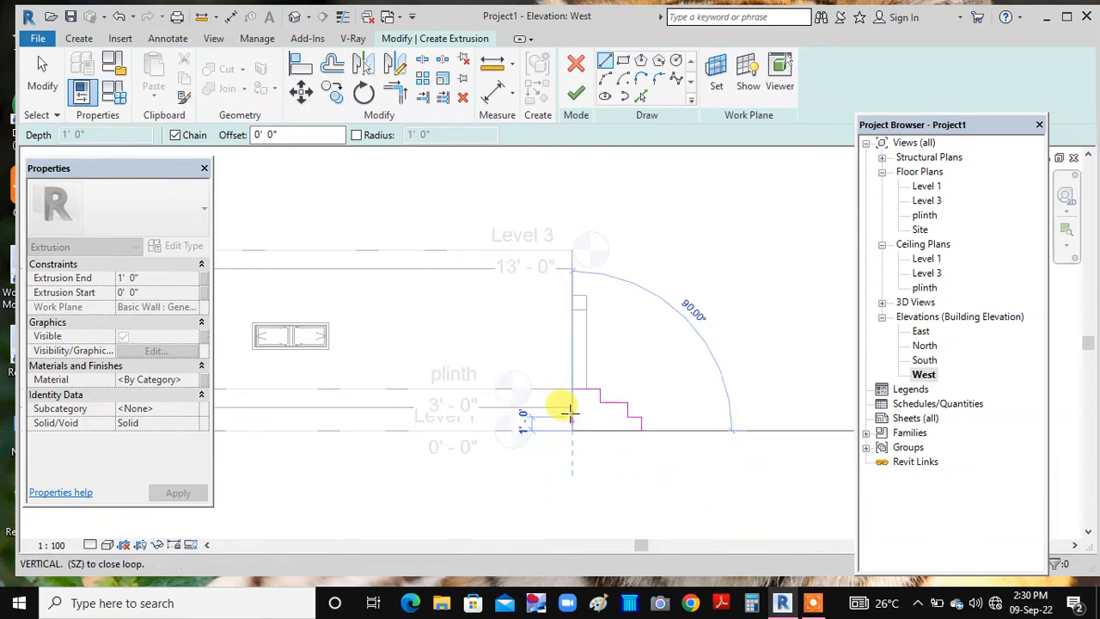
{"action": "key", "text": "Escape"}
{"action": "key", "text": "Escape"}
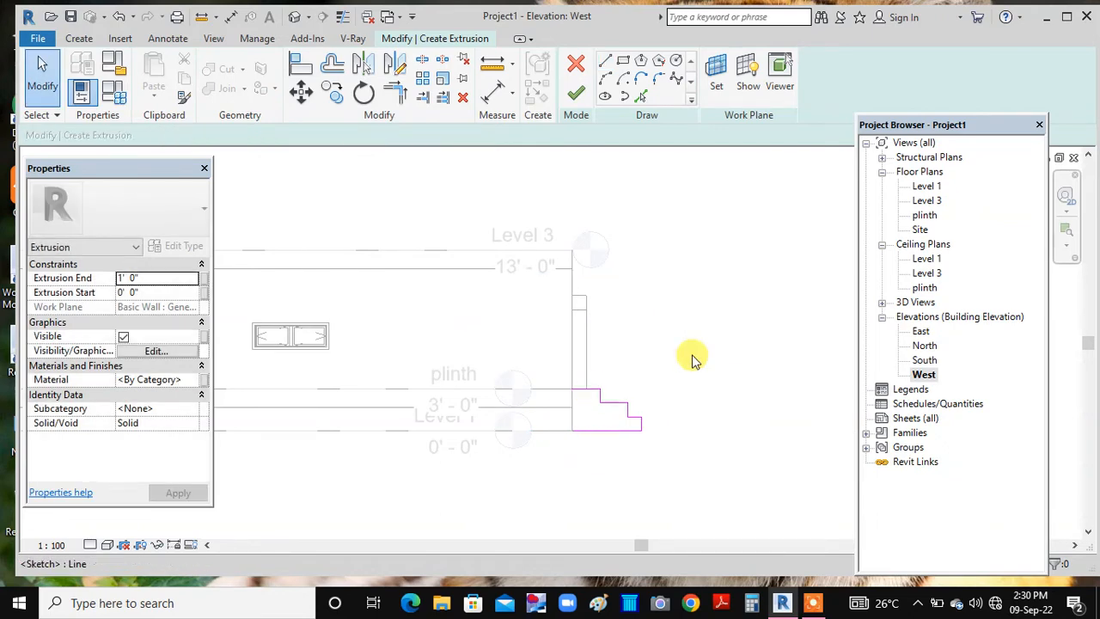
Close the stepped profile with a 3' vertical line along the wall and finish the extrusion at 1' depth.
{"action": "left_click", "coordinate": [605, 61]}
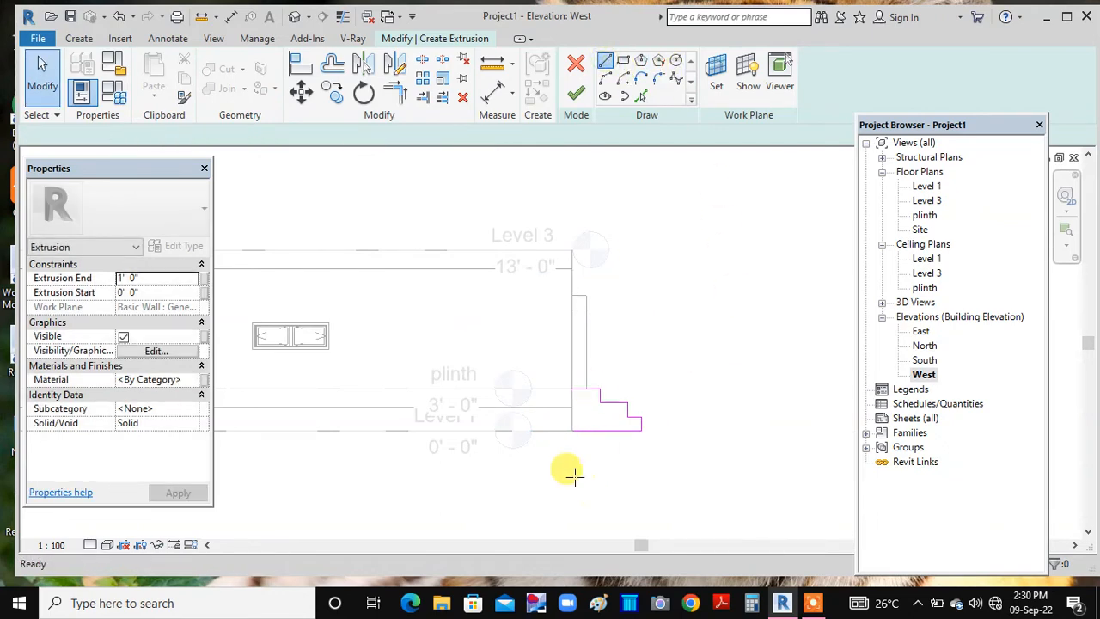
{"action": "left_click", "coordinate": [572, 429]}
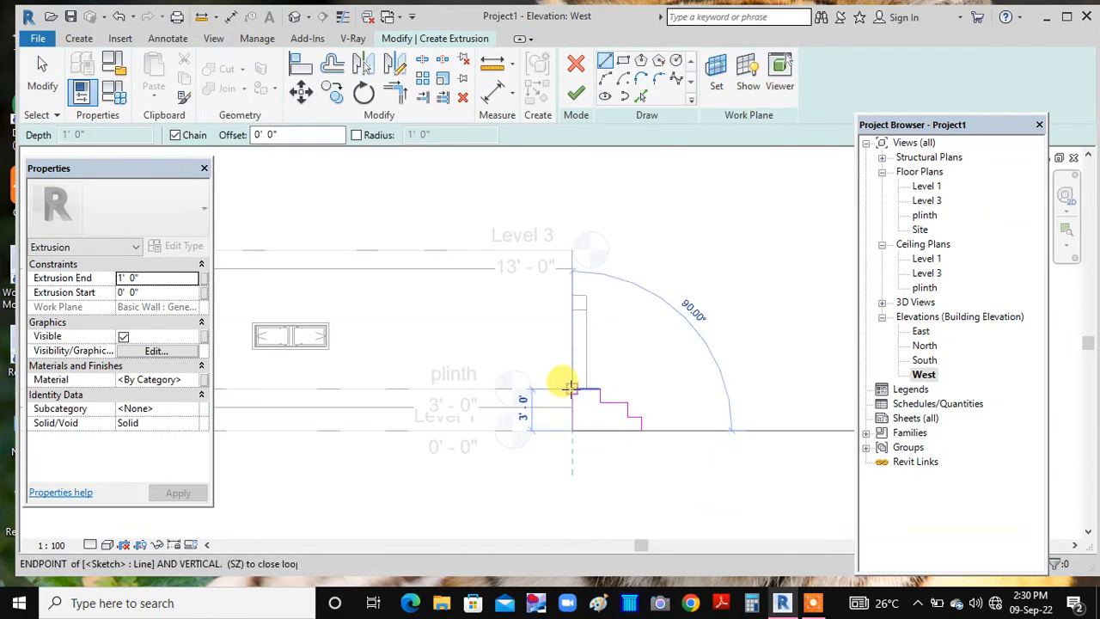
{"action": "left_click", "coordinate": [571, 388]}
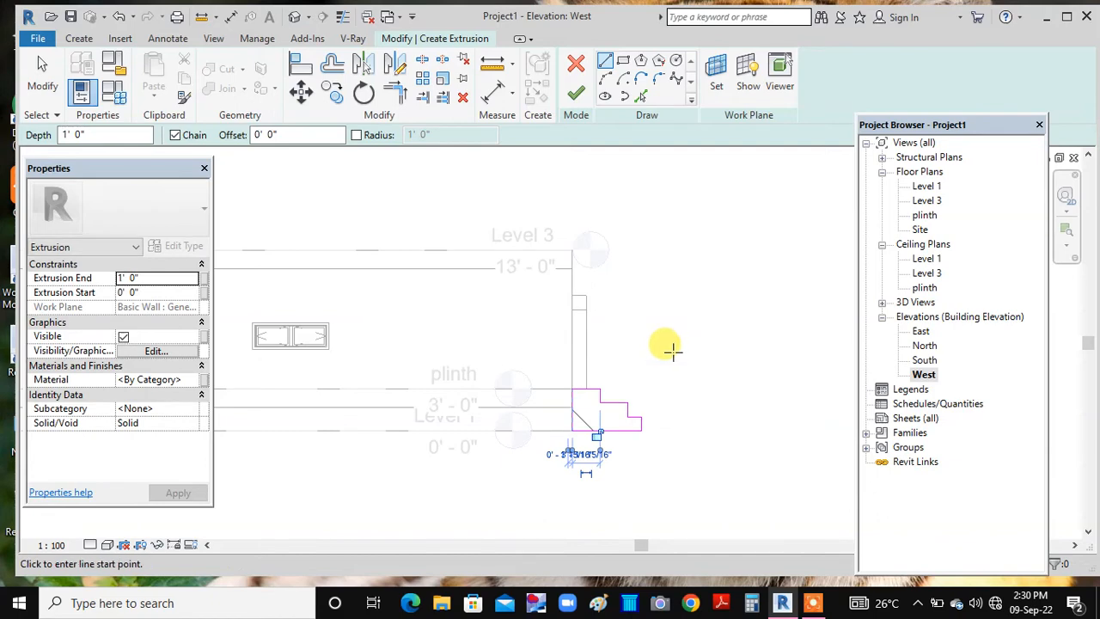
{"action": "left_click", "coordinate": [574, 98]}
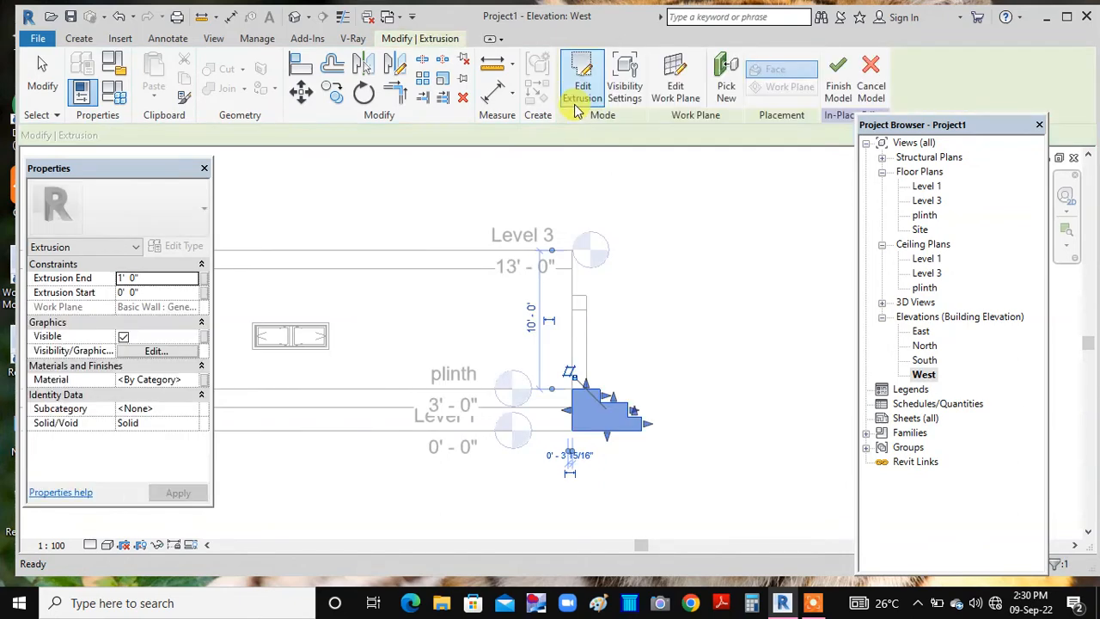
Inspect the stepped extrusion at the building corner in 3D and open the South elevation.
{"action": "left_click", "coordinate": [293, 17]}
{"action": "key", "text": "Escape"}
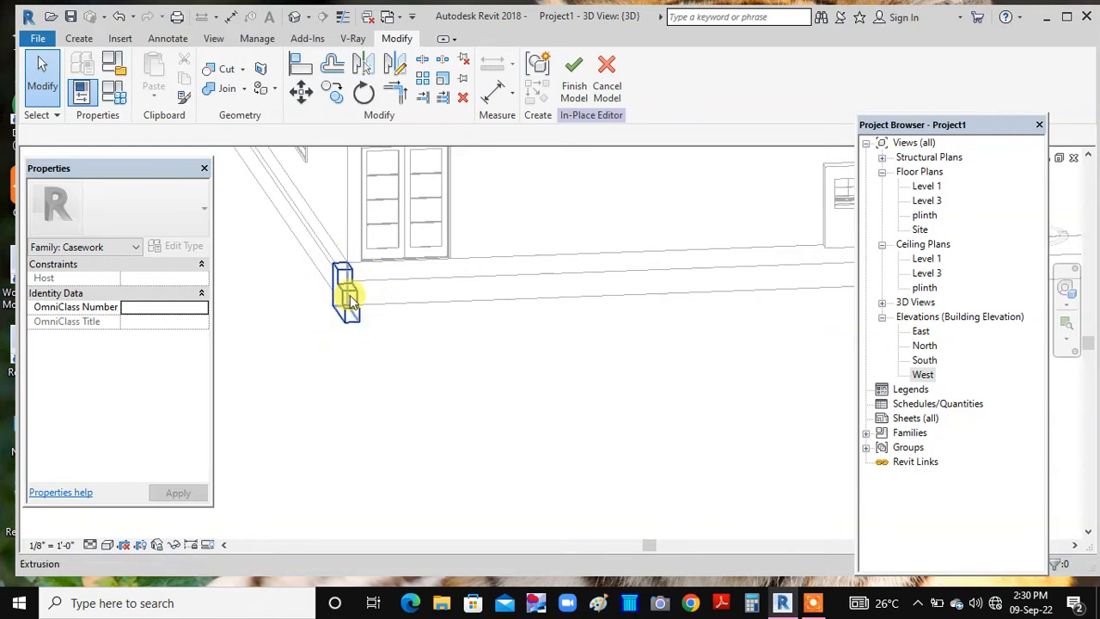
{"action": "double_click", "coordinate": [925, 360]}
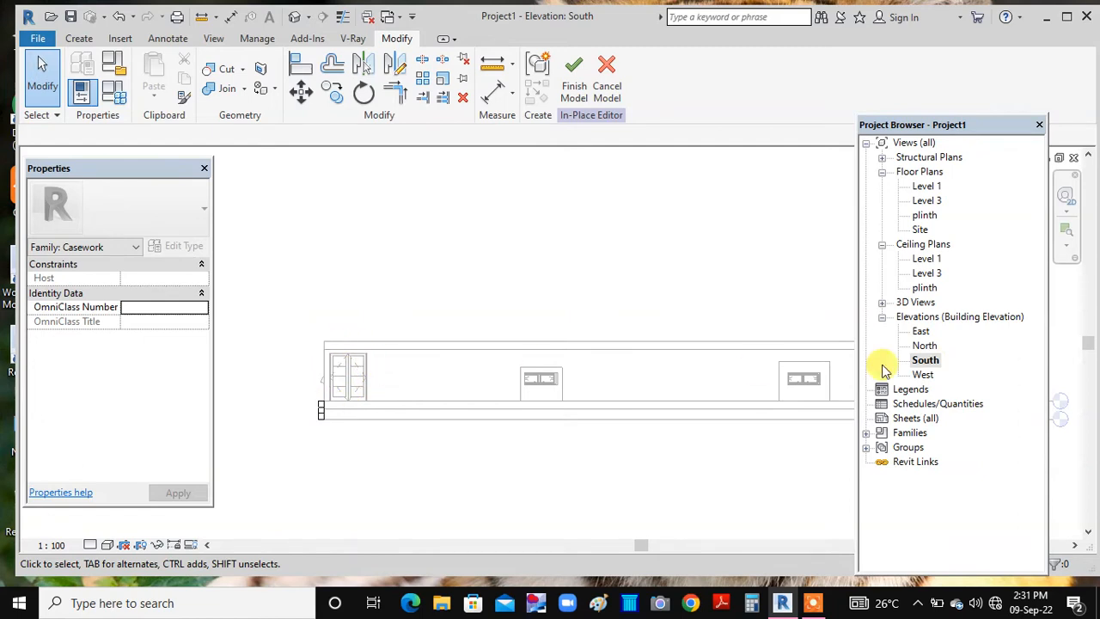
Stretch the stepped extrusion to about 8' 7" long beneath the double door, aligned with the plinth's west corner, and finish the in-place model.
{"action": "left_click", "coordinate": [322, 412]}
{"action": "scroll", "coordinate": [398, 447], "scroll_direction": "up", "scroll_amount": 2}
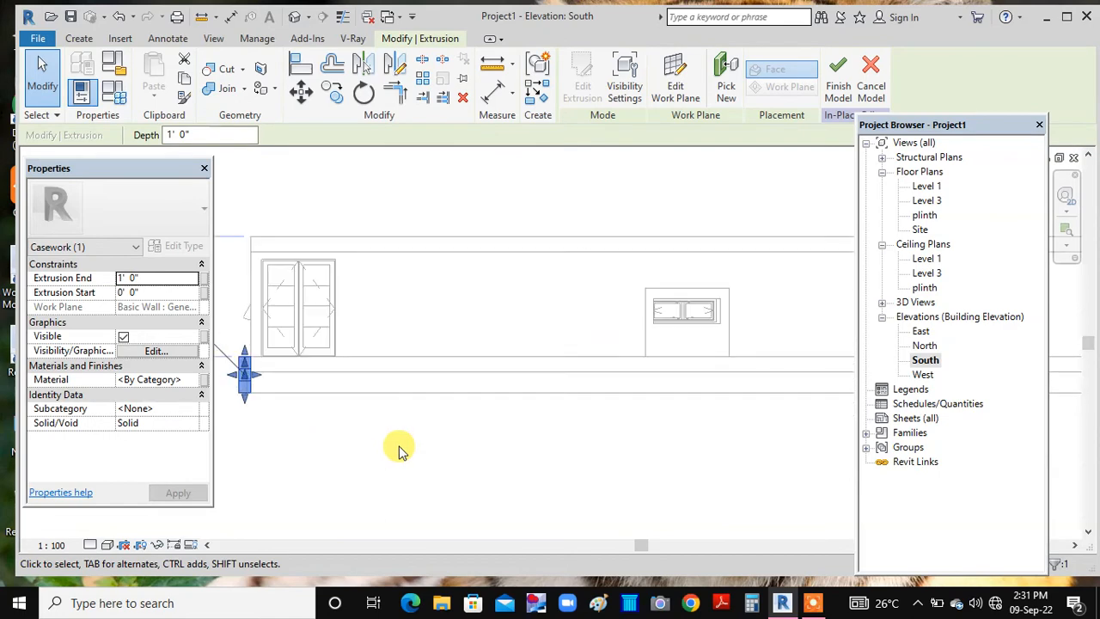
{"action": "scroll", "coordinate": [397, 447], "scroll_direction": "up", "scroll_amount": 2}
{"action": "middle_click_drag", "start_coordinate": [321, 449], "coordinate": [460, 464]}
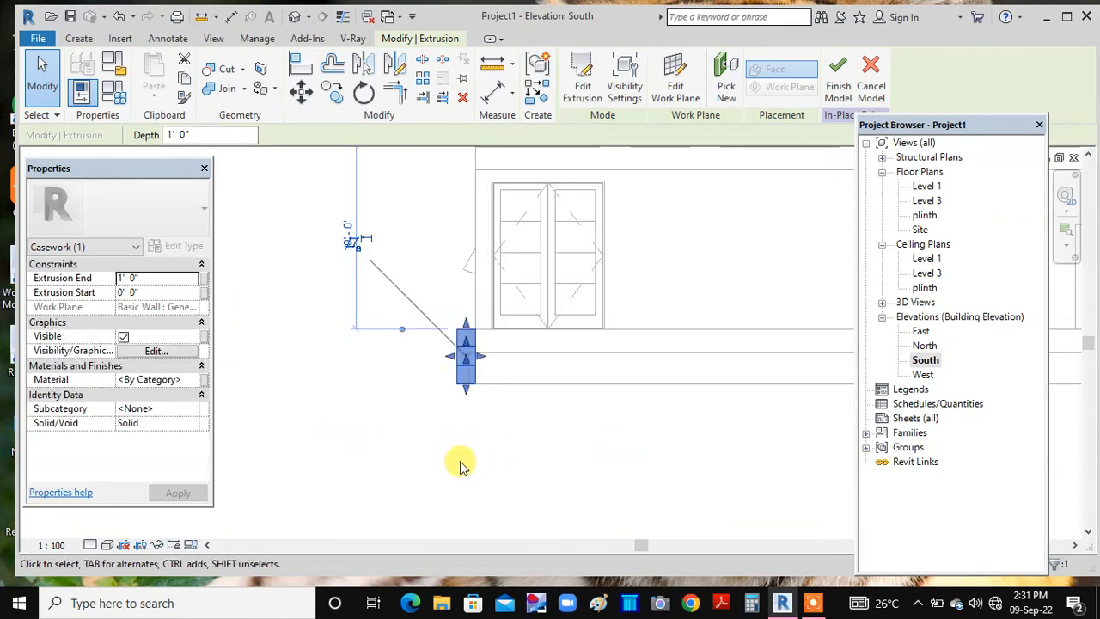
{"action": "scroll", "coordinate": [458, 462], "scroll_direction": "up", "scroll_amount": 2}
{"action": "left_click_drag", "start_coordinate": [492, 326], "coordinate": [679, 325]}
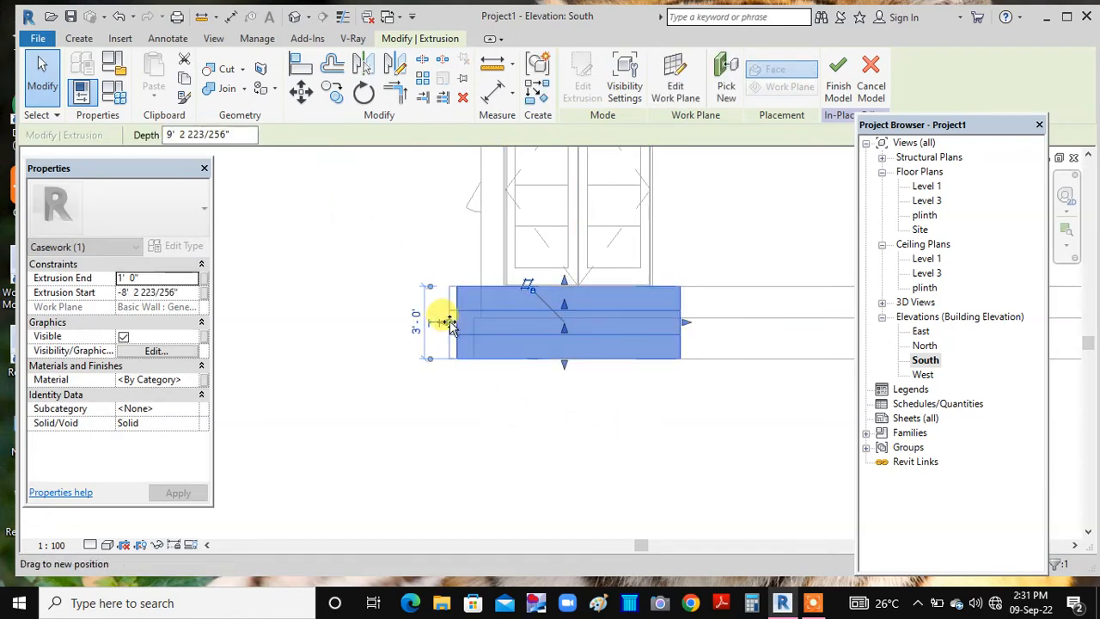
{"action": "left_click_drag", "start_coordinate": [448, 324], "coordinate": [474, 316]}
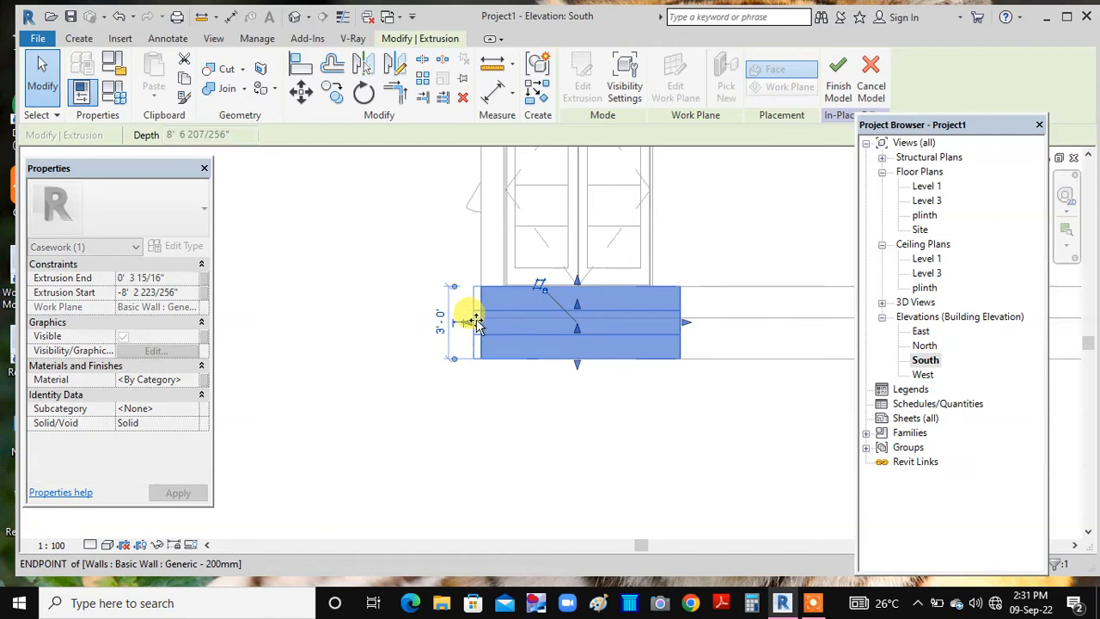
{"action": "left_click", "coordinate": [554, 449]}
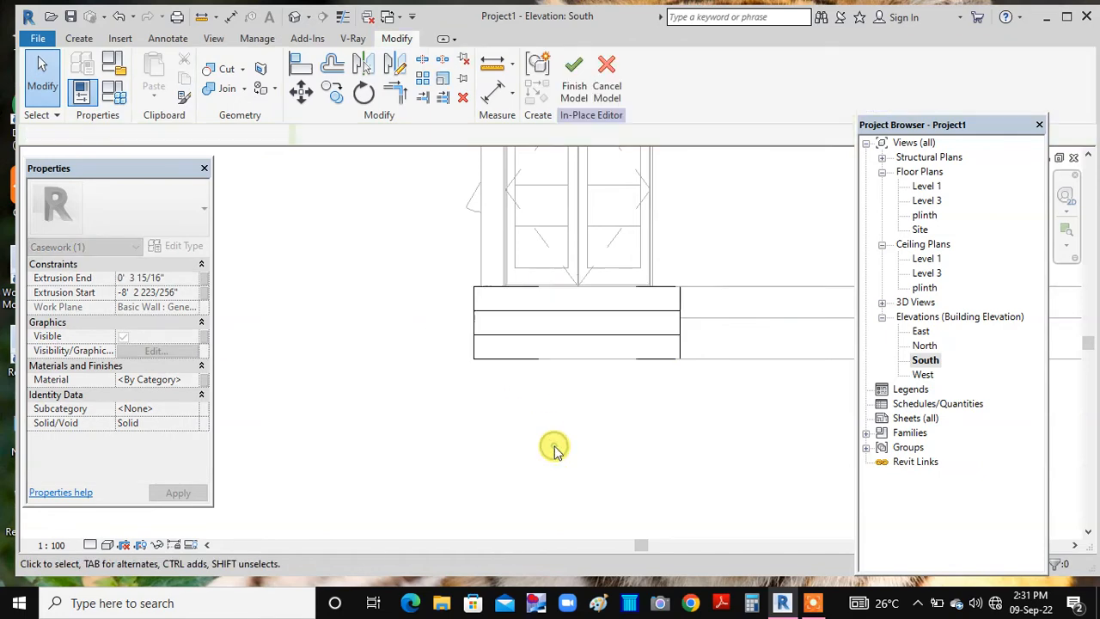
{"action": "left_click", "coordinate": [574, 73]}
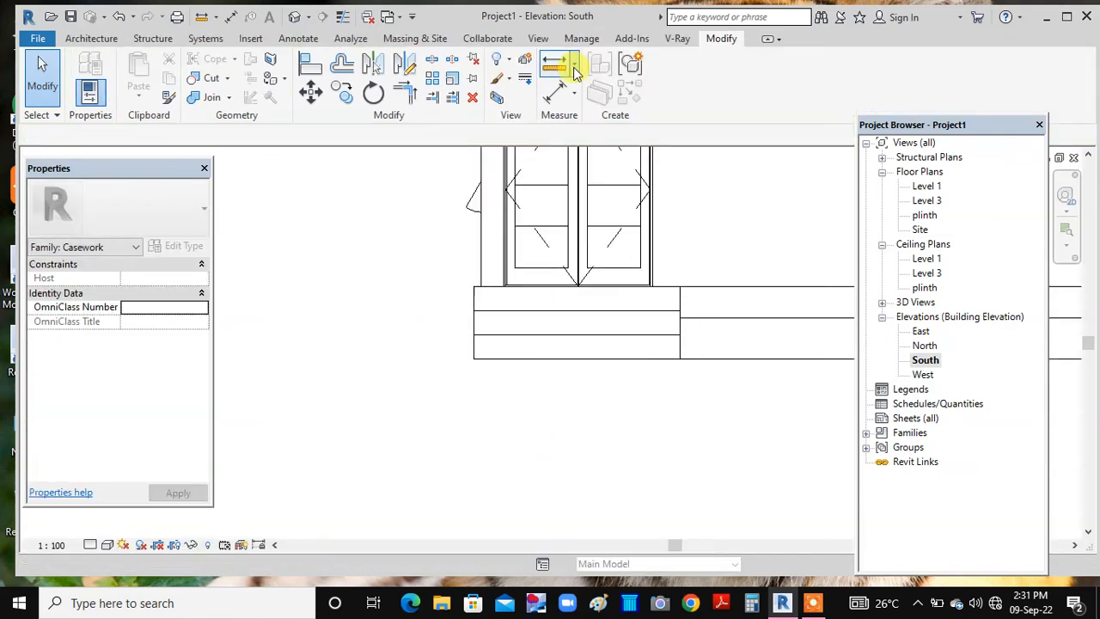
Examine the finished entrance steps below the double door and along the south plinth in 3D.
{"action": "left_click", "coordinate": [295, 16]}
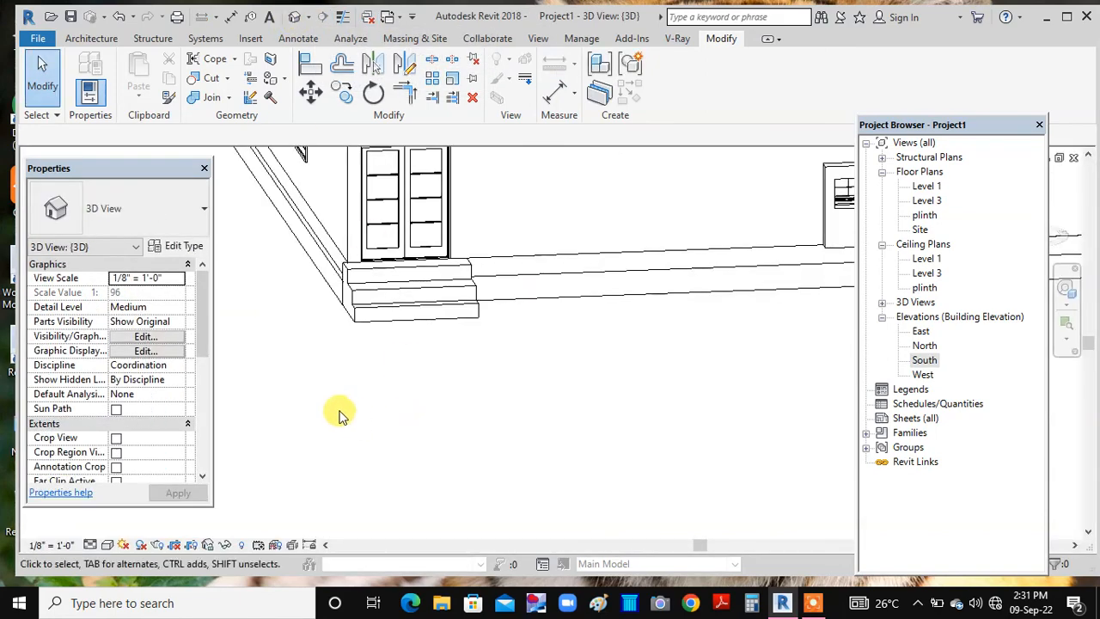
{"action": "mouse_move", "coordinate": [340, 407]}
{"action": "left_mouse_down", "text": "shift"}
{"action": "mouse_move", "coordinate": [417, 442]}
{"action": "mouse_move", "coordinate": [372, 436]}
{"action": "mouse_move", "coordinate": [344, 410]}
{"action": "left_mouse_up", "text": "shift"}
{"action": "scroll", "coordinate": [461, 336], "scroll_direction": "up", "scroll_amount": 2}
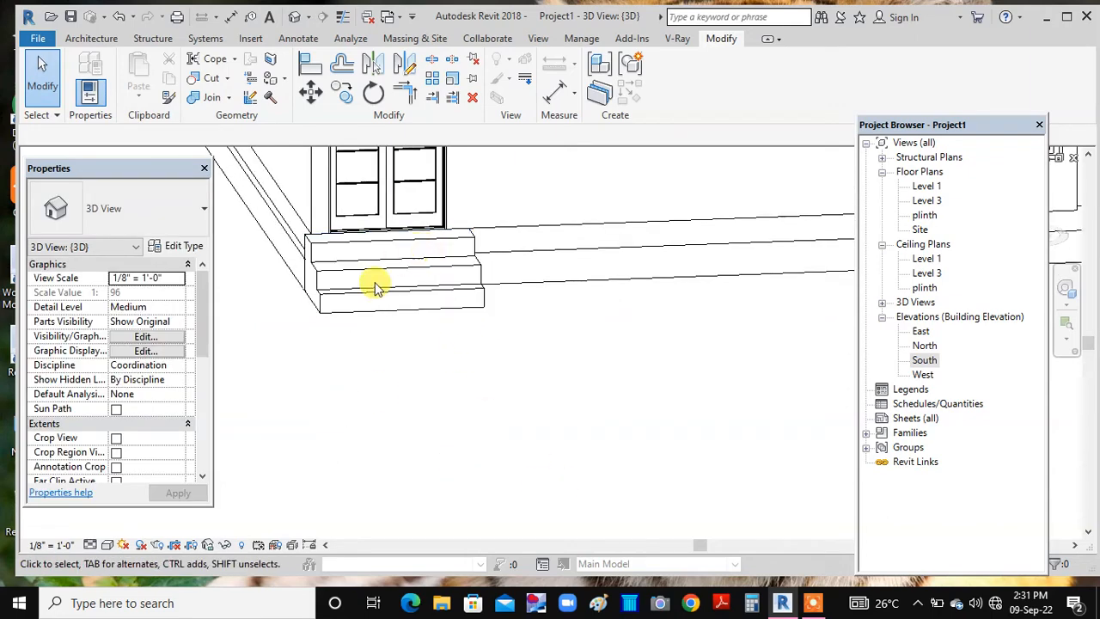
{"action": "middle_click_drag", "start_coordinate": [400, 270], "coordinate": [587, 372]}
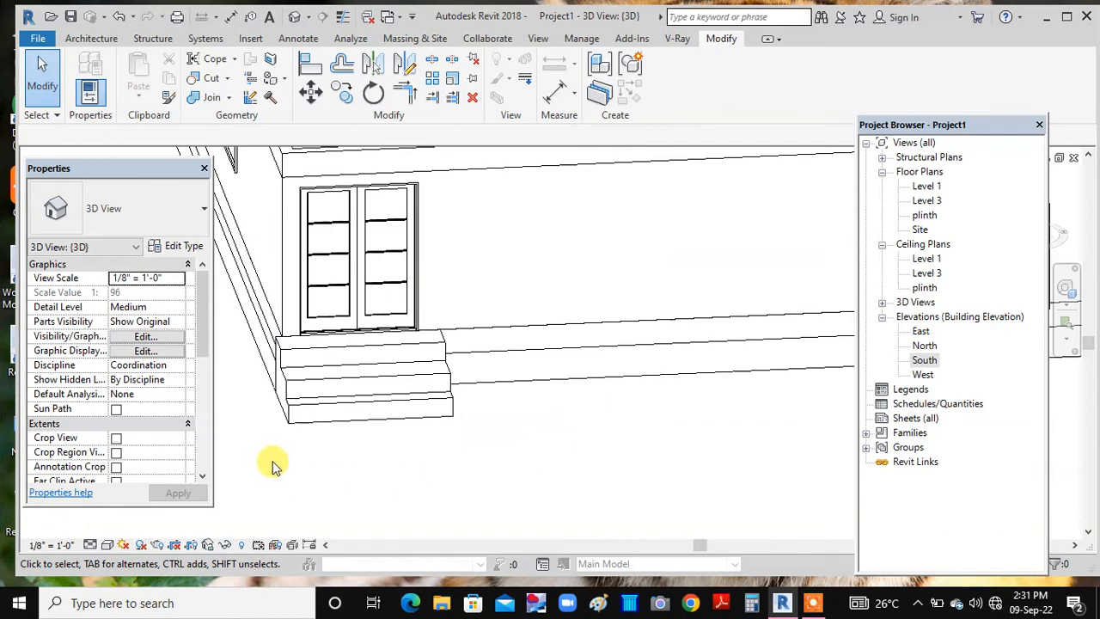
{"action": "middle_click_drag", "start_coordinate": [266, 463], "coordinate": [369, 424], "text": "shift"}
{"action": "middle_click_drag", "start_coordinate": [806, 397], "coordinate": [797, 427], "text": "shift"}
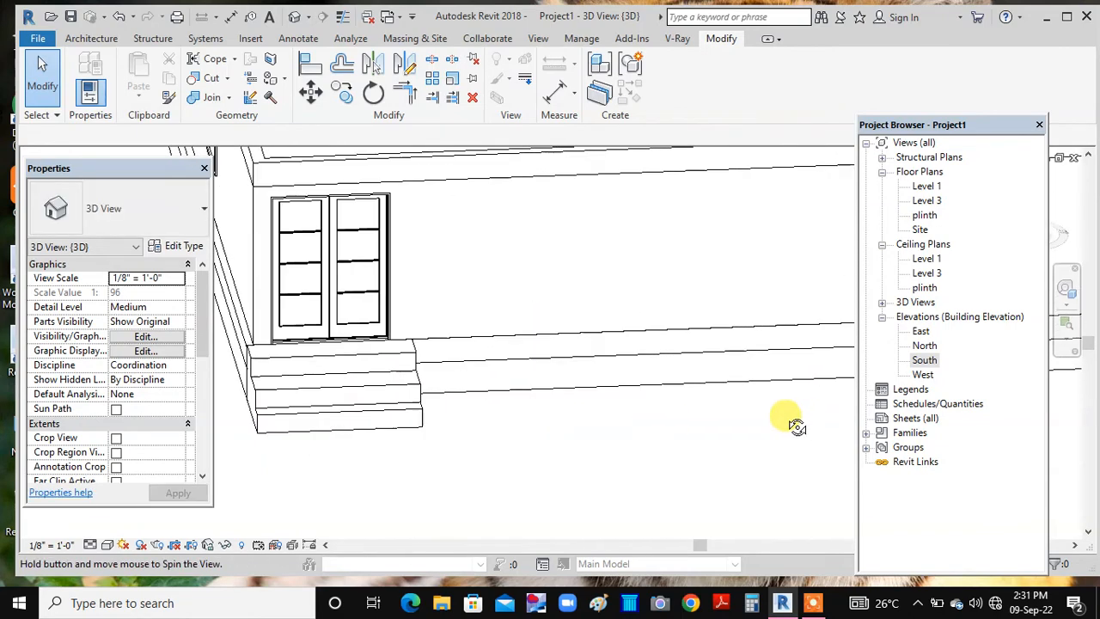
{"action": "left_click", "coordinate": [86, 39]}
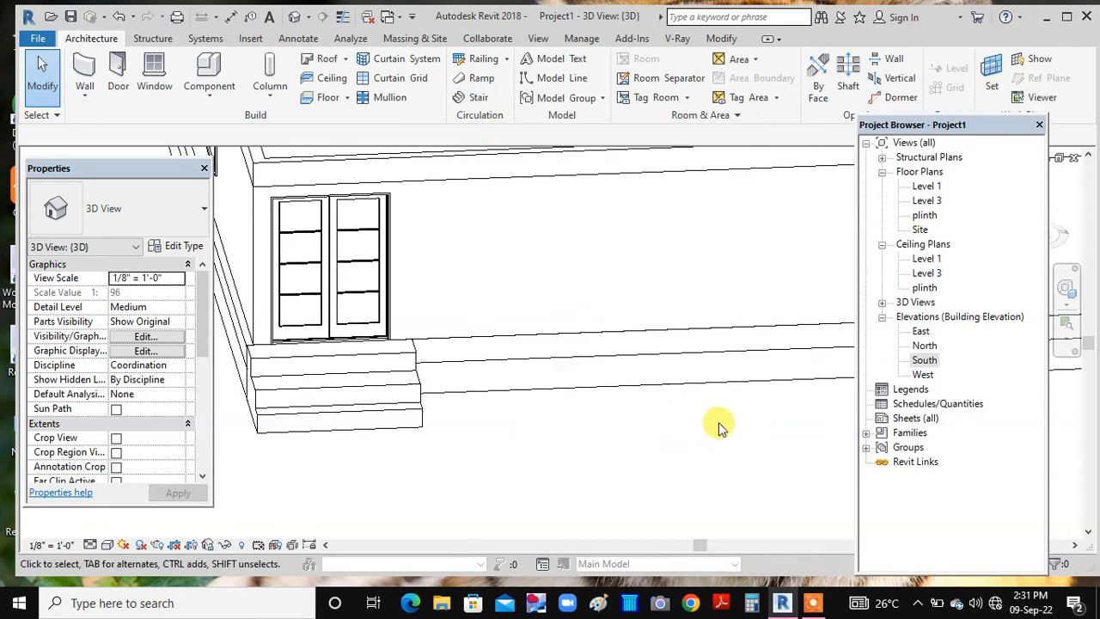
{"action": "middle_click_drag", "start_coordinate": [729, 433], "coordinate": [570, 246], "text": "shift"}
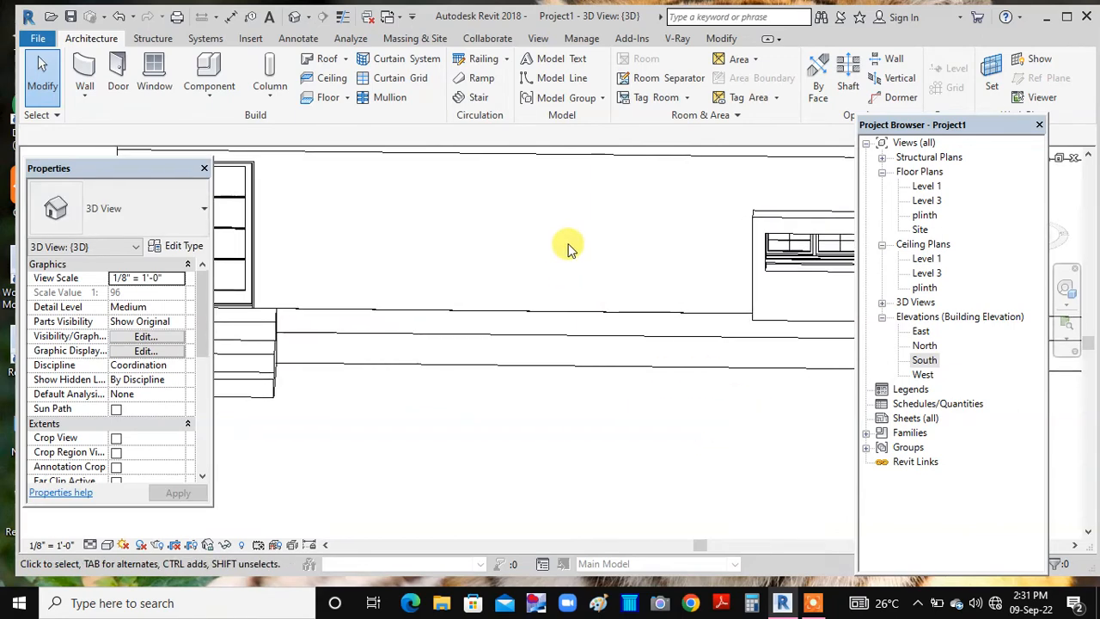
{"action": "scroll", "coordinate": [663, 266], "scroll_direction": "down", "scroll_amount": 5}
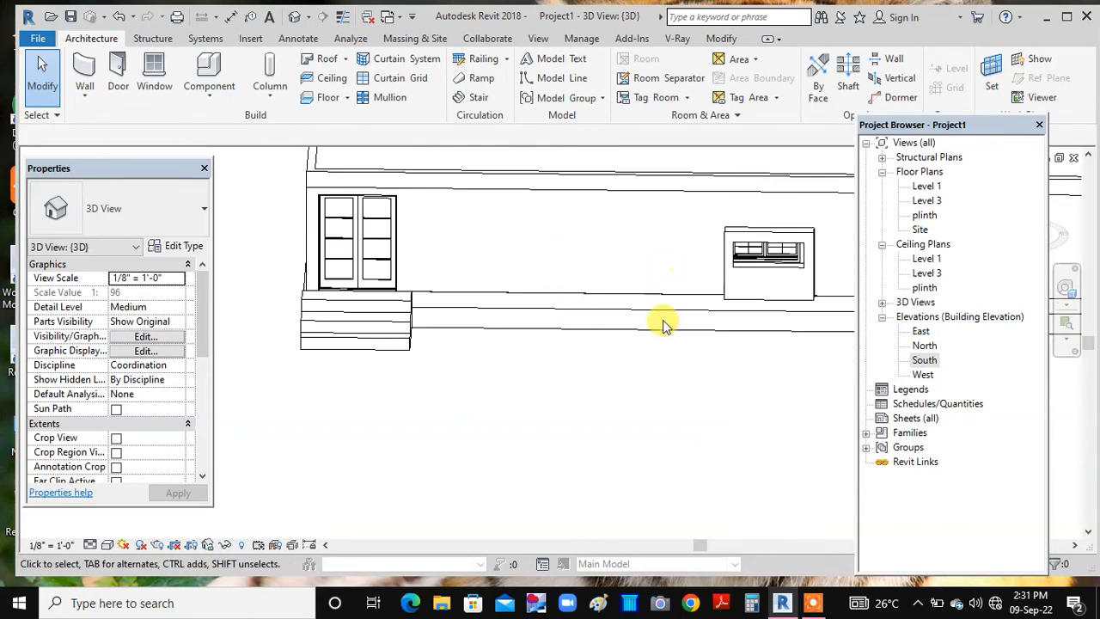
{"action": "scroll", "coordinate": [663, 325], "scroll_direction": "up", "scroll_amount": 1}
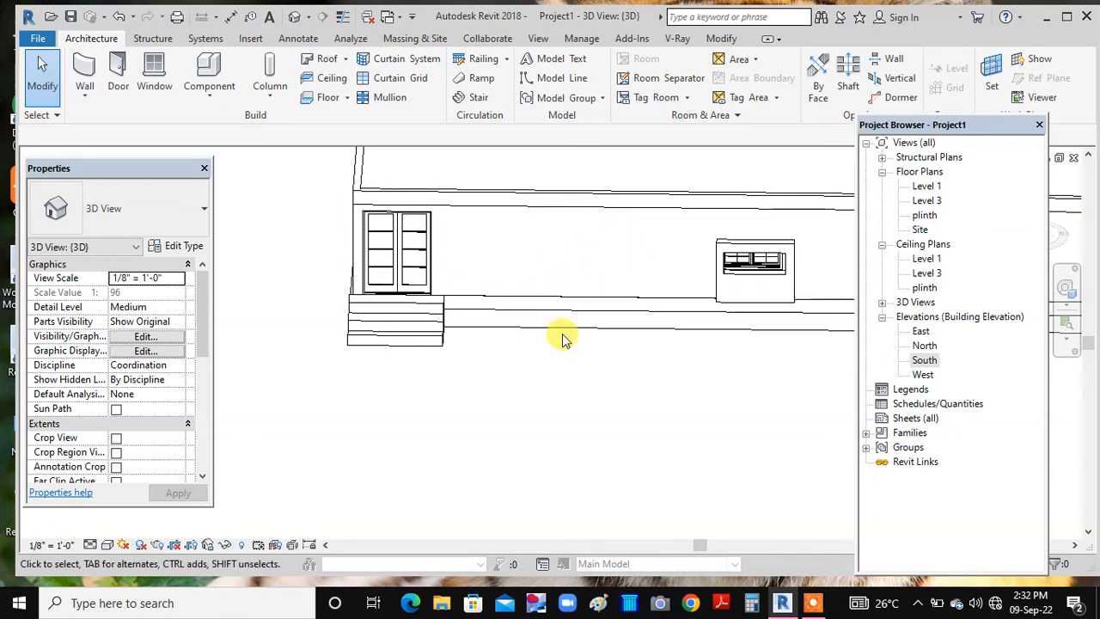
Create a new in-place Casework model from the South elevation, keeping the default name.
{"action": "double_click", "coordinate": [925, 360]}
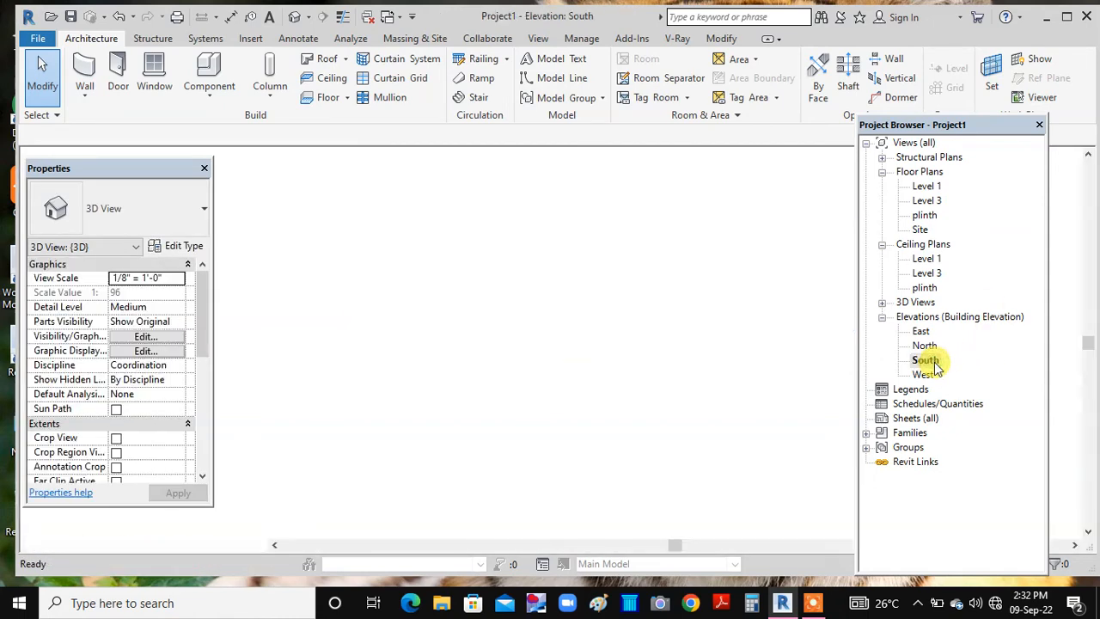
{"action": "middle_click_drag", "start_coordinate": [753, 327], "coordinate": [570, 474]}
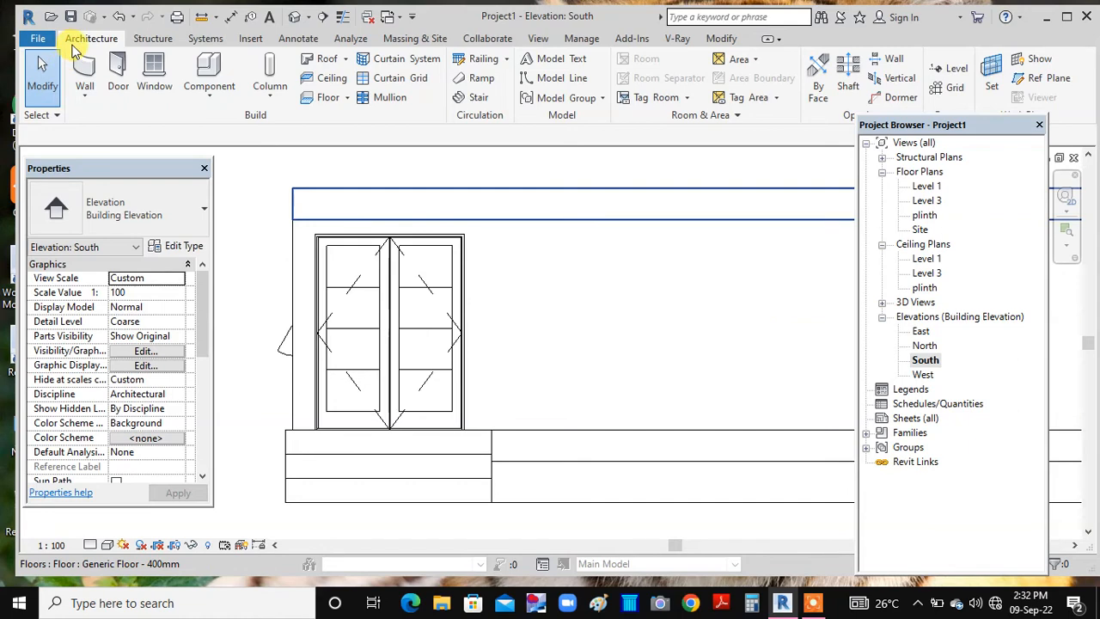
{"action": "left_click", "coordinate": [211, 99]}
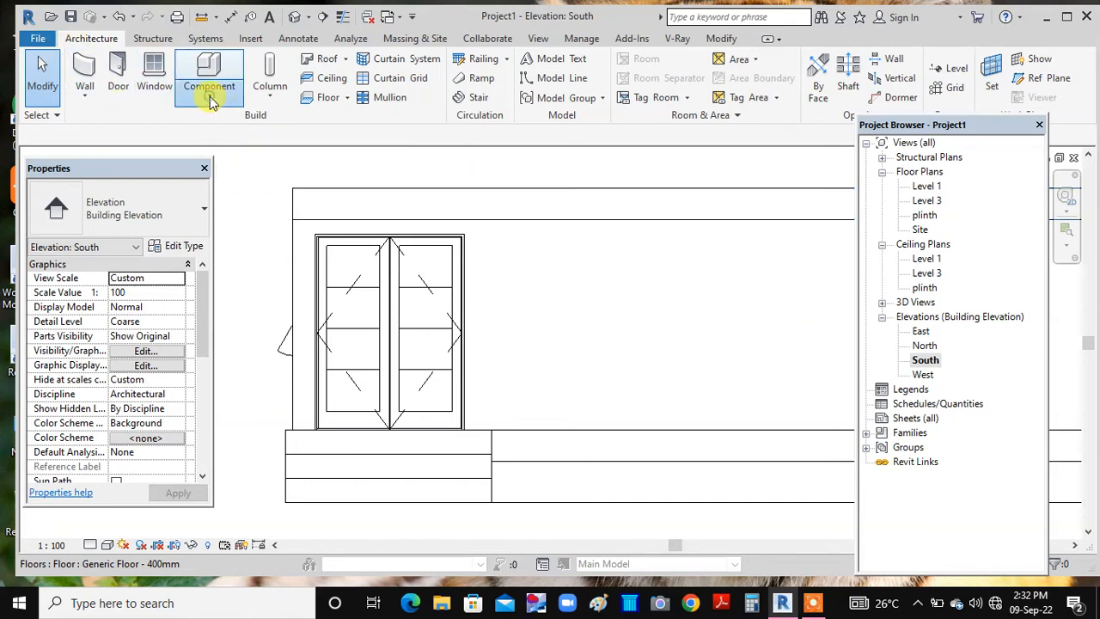
{"action": "left_click", "coordinate": [224, 160]}
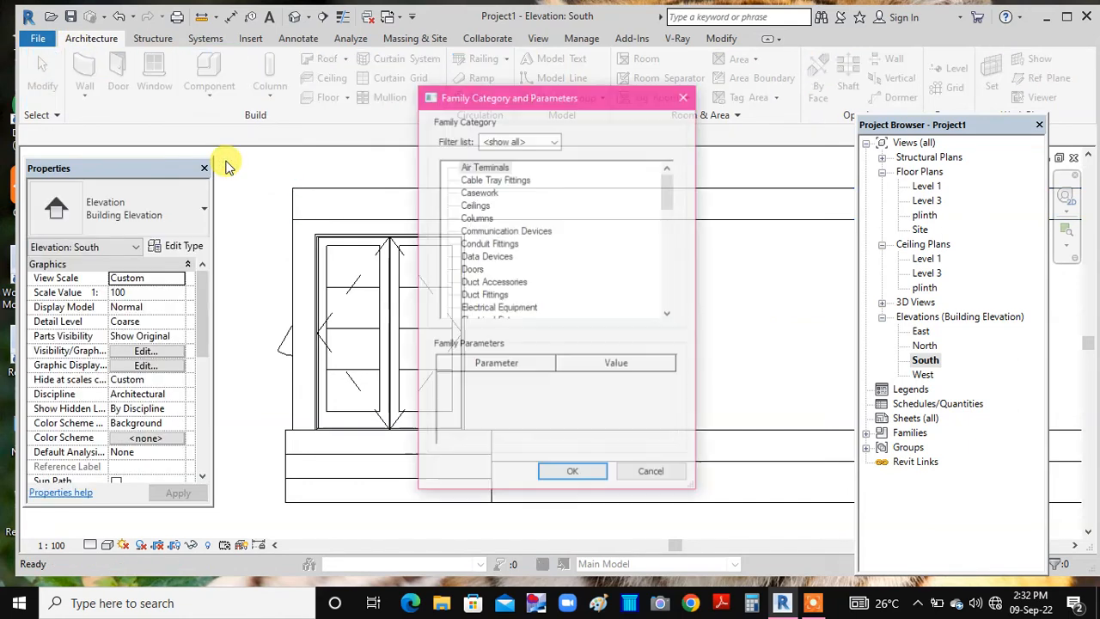
{"action": "double_click", "coordinate": [478, 193]}
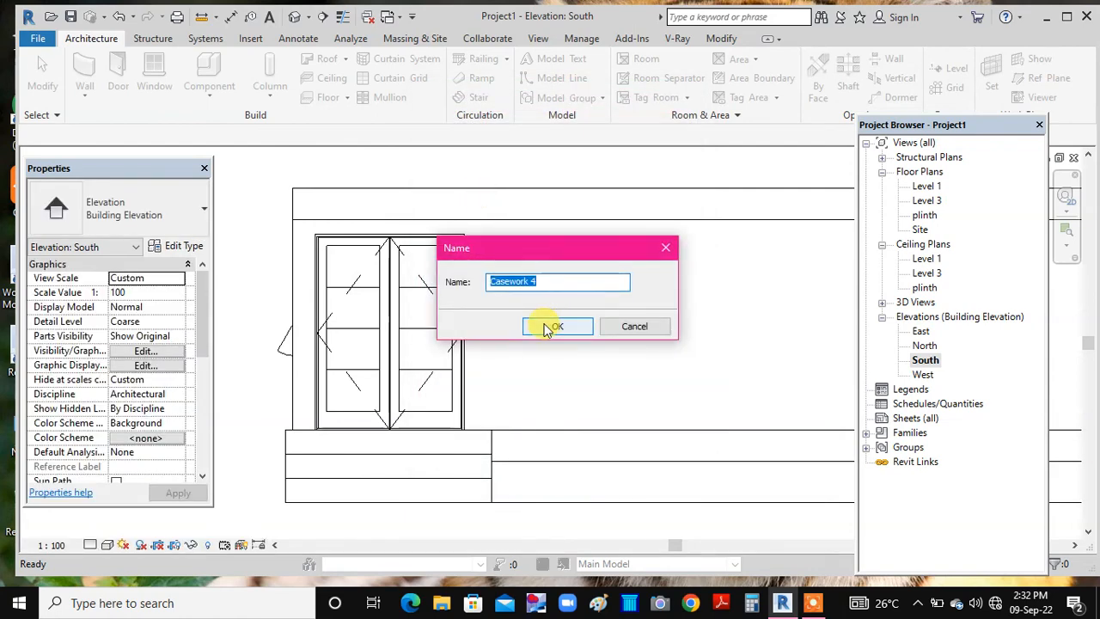
{"action": "left_click", "coordinate": [553, 327]}
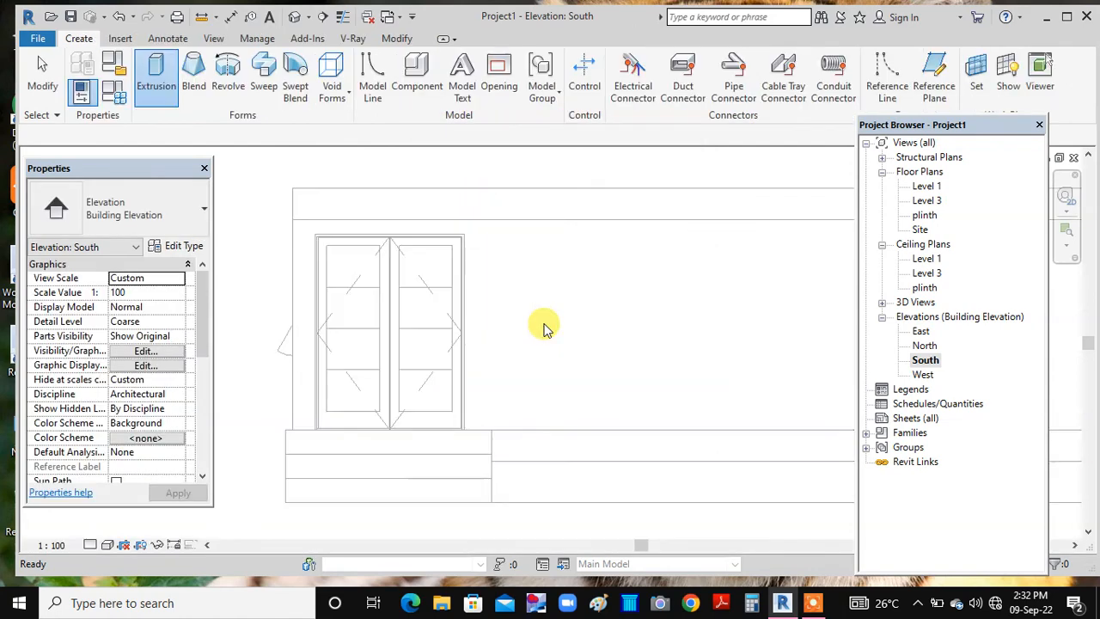
Start an extrusion using the picked south wall face as its work plane.
{"action": "left_click", "coordinate": [153, 72]}
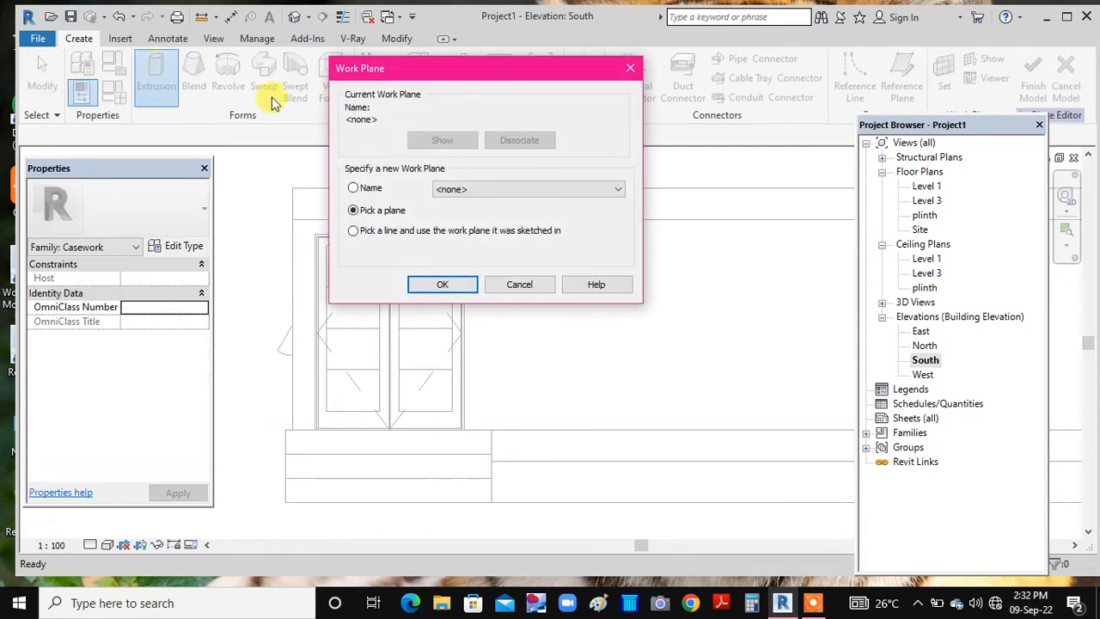
{"action": "left_click", "coordinate": [442, 286]}
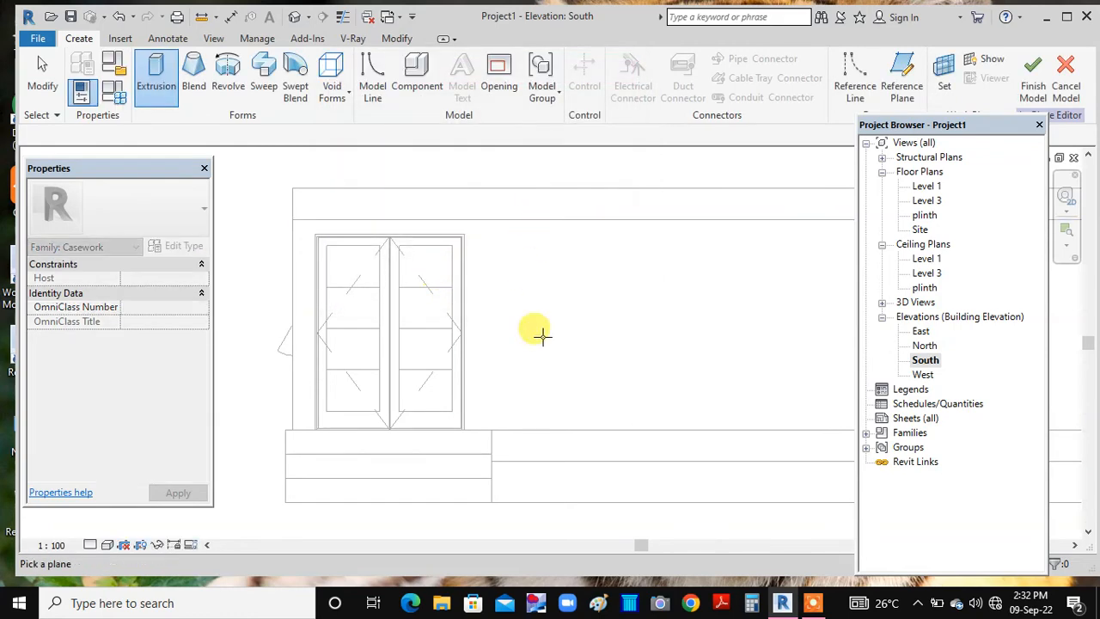
{"action": "left_click", "coordinate": [549, 428]}
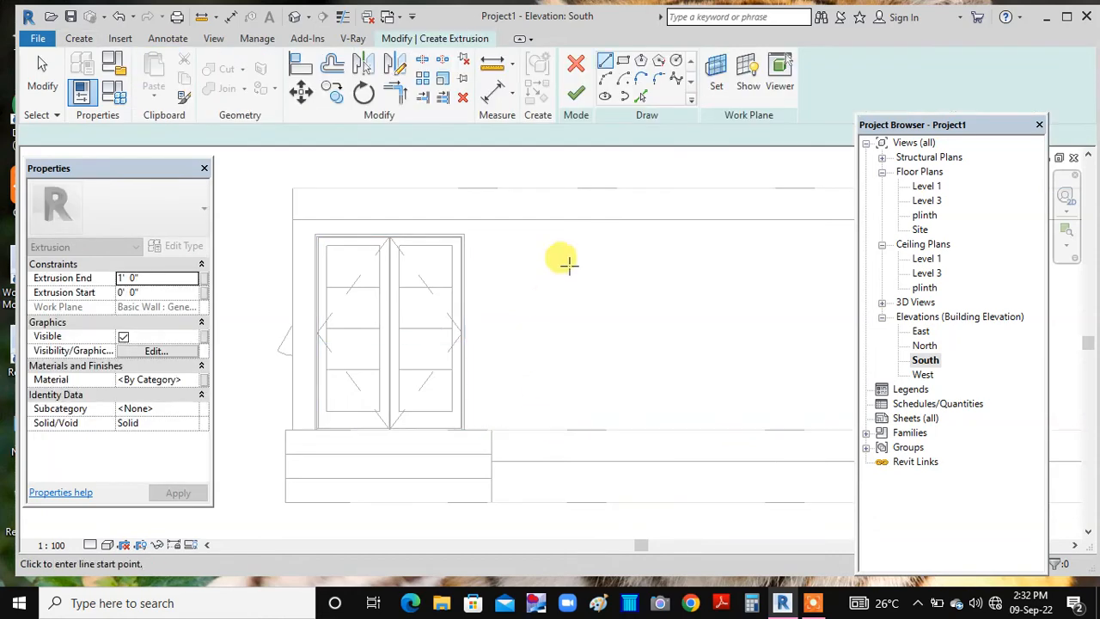
Sketch three circles descending eastward from the door, two with 1' 6" radius and one with 1' radius, and finish the extrusion at 1' depth.
{"action": "left_click", "coordinate": [676, 63]}
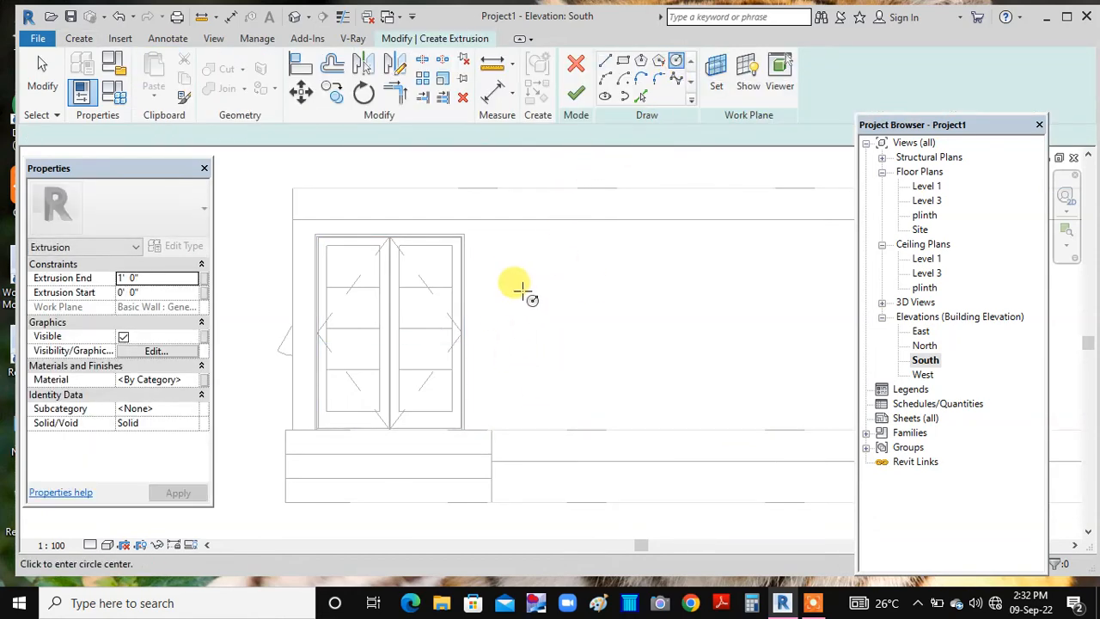
{"action": "left_click", "coordinate": [522, 281]}
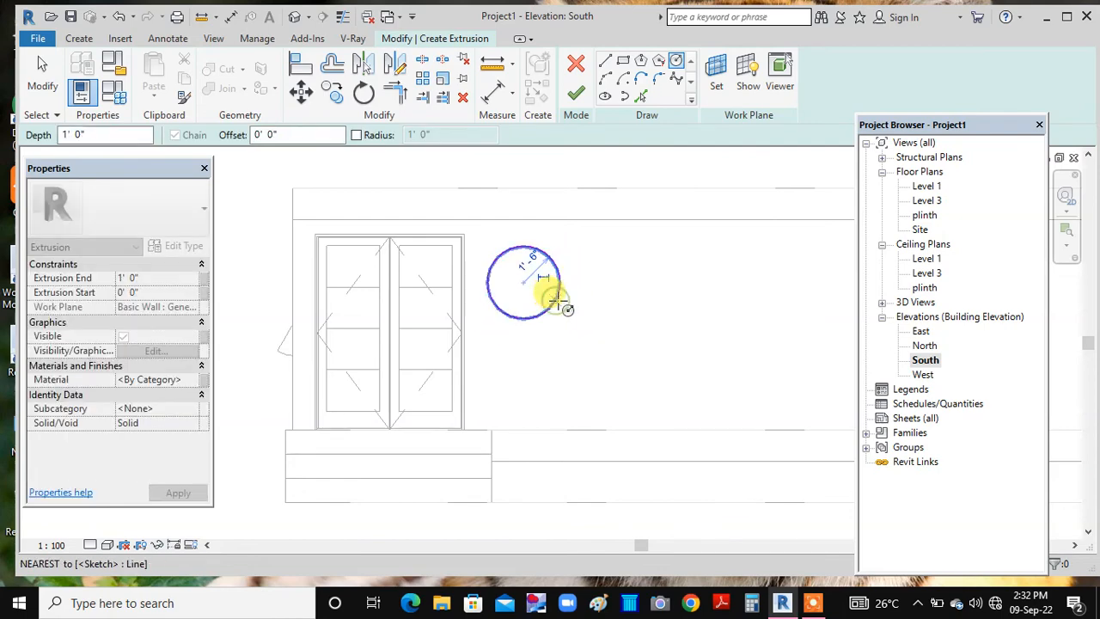
{"action": "left_click", "coordinate": [556, 299]}
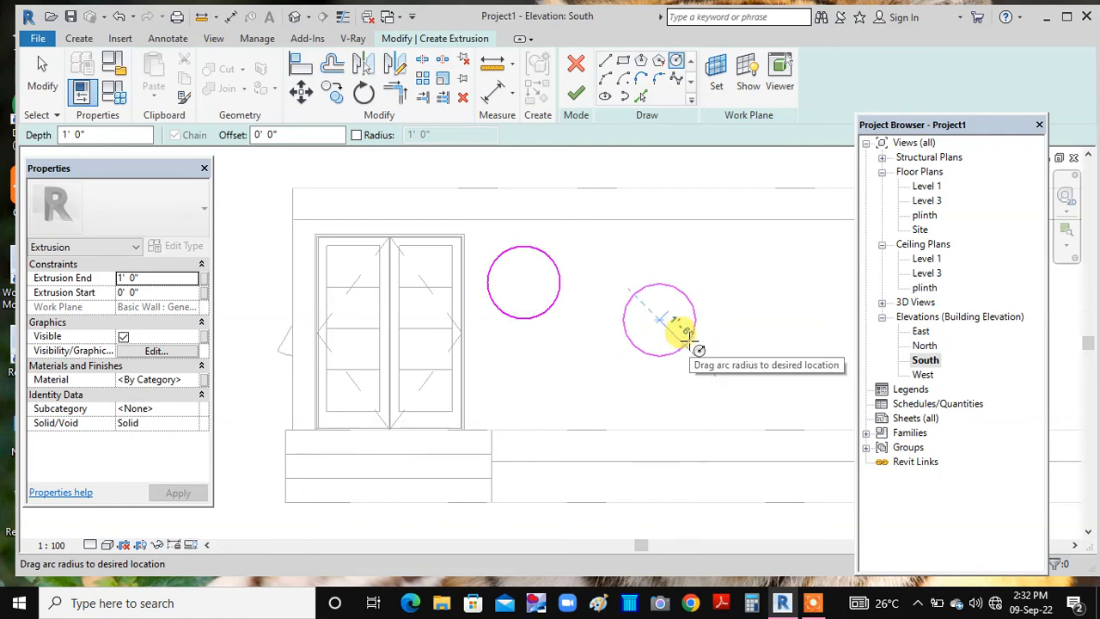
{"action": "left_click", "coordinate": [687, 339]}
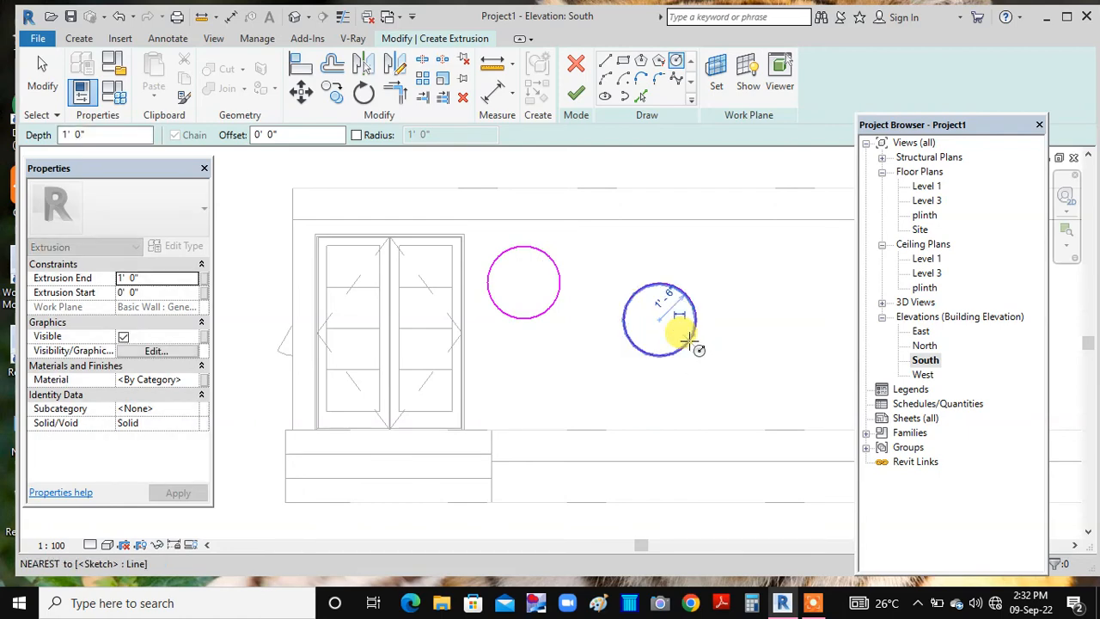
{"action": "left_click", "coordinate": [773, 361]}
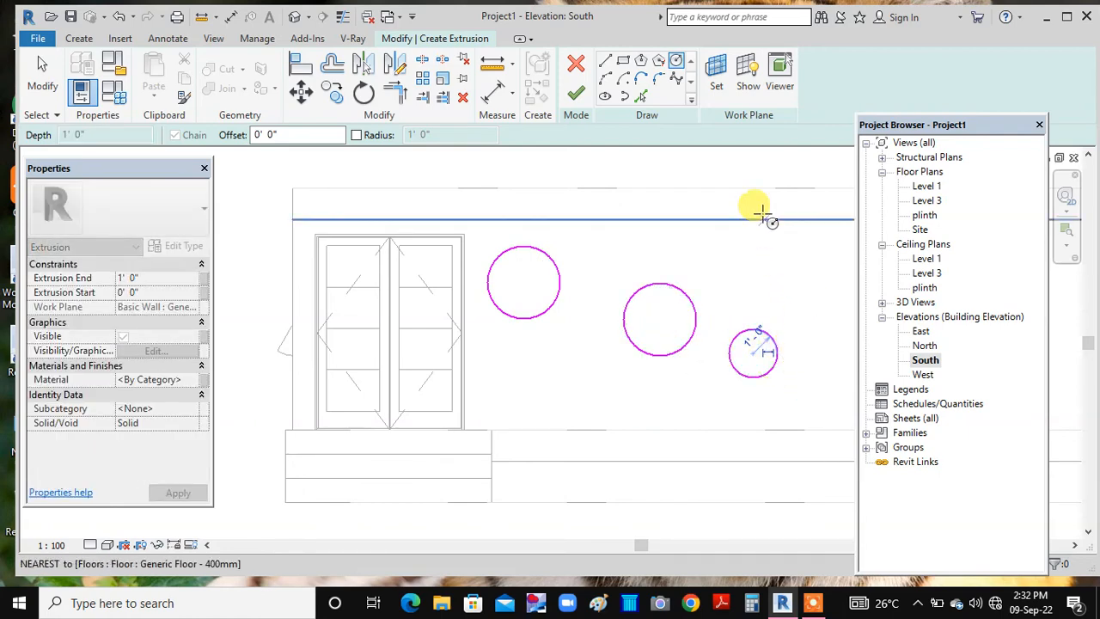
{"action": "left_click", "coordinate": [576, 93]}
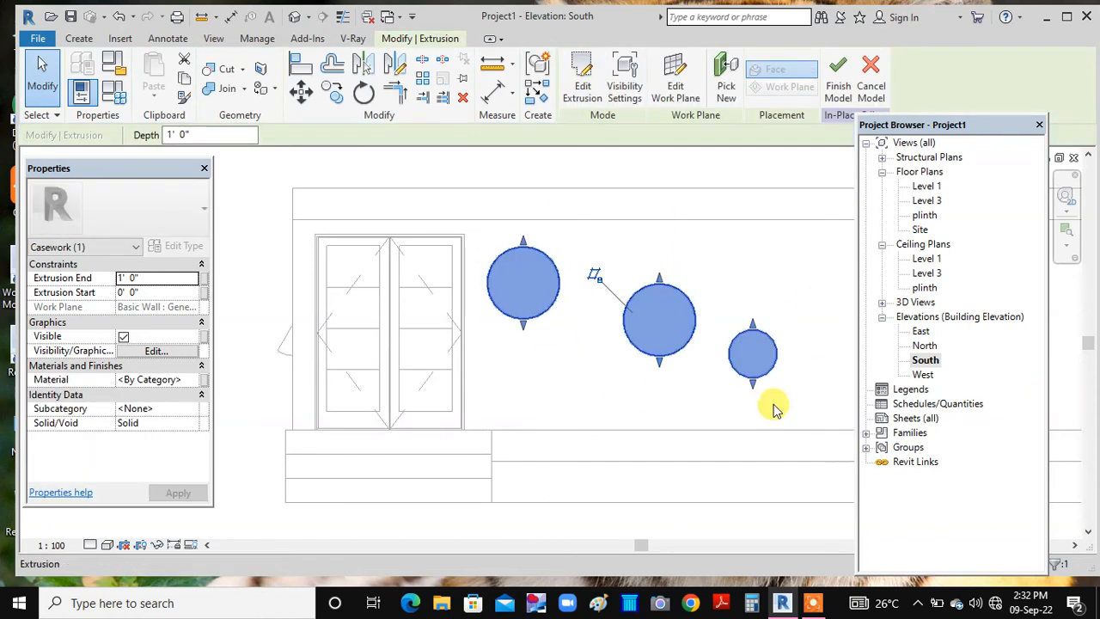
Check the three circular extrusions on the south wall in 3D and finish the in-place model.
{"action": "left_click", "coordinate": [294, 18]}
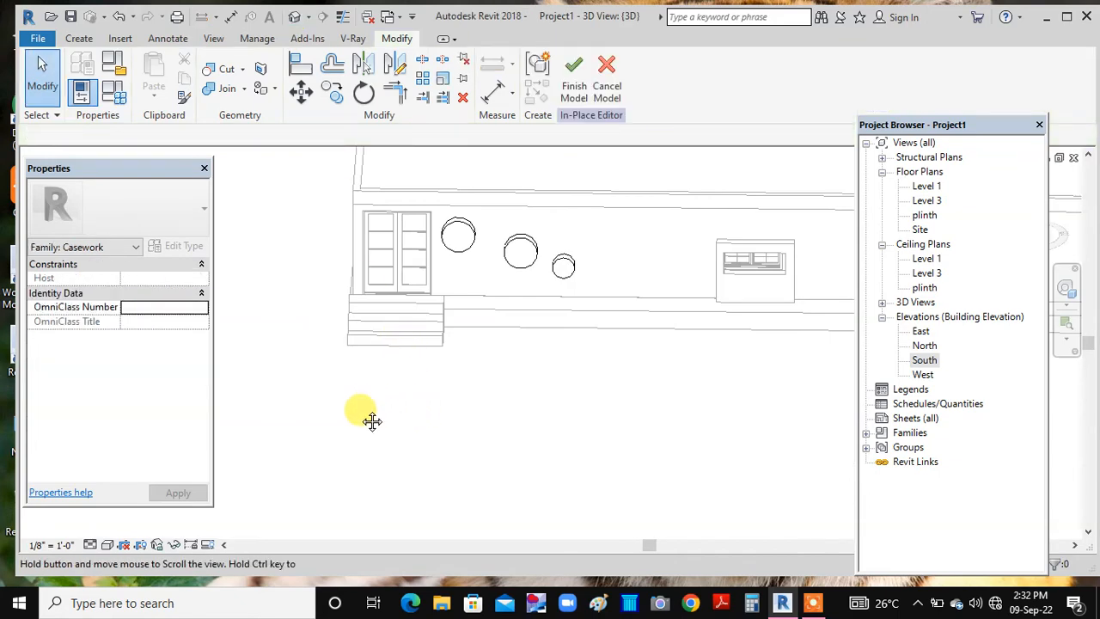
{"action": "mouse_move", "coordinate": [371, 420]}
{"action": "middle_mouse_down", "text": "shift"}
{"action": "mouse_move", "coordinate": [434, 434]}
{"action": "mouse_move", "coordinate": [381, 434]}
{"action": "mouse_move", "coordinate": [381, 412]}
{"action": "middle_mouse_up", "text": "shift"}
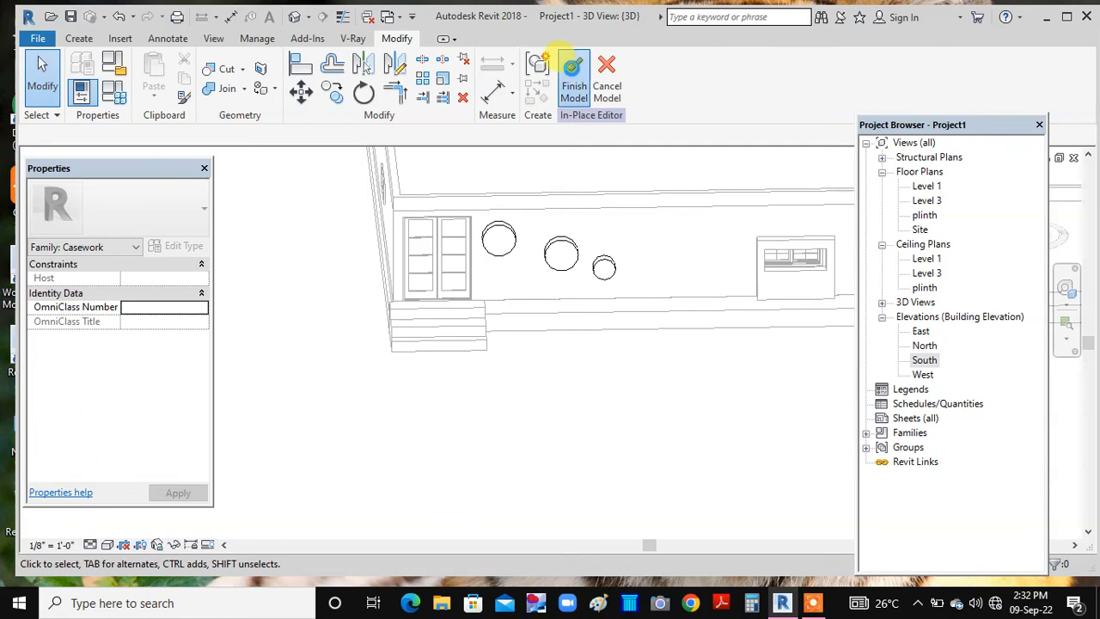
{"action": "left_click", "coordinate": [573, 68]}
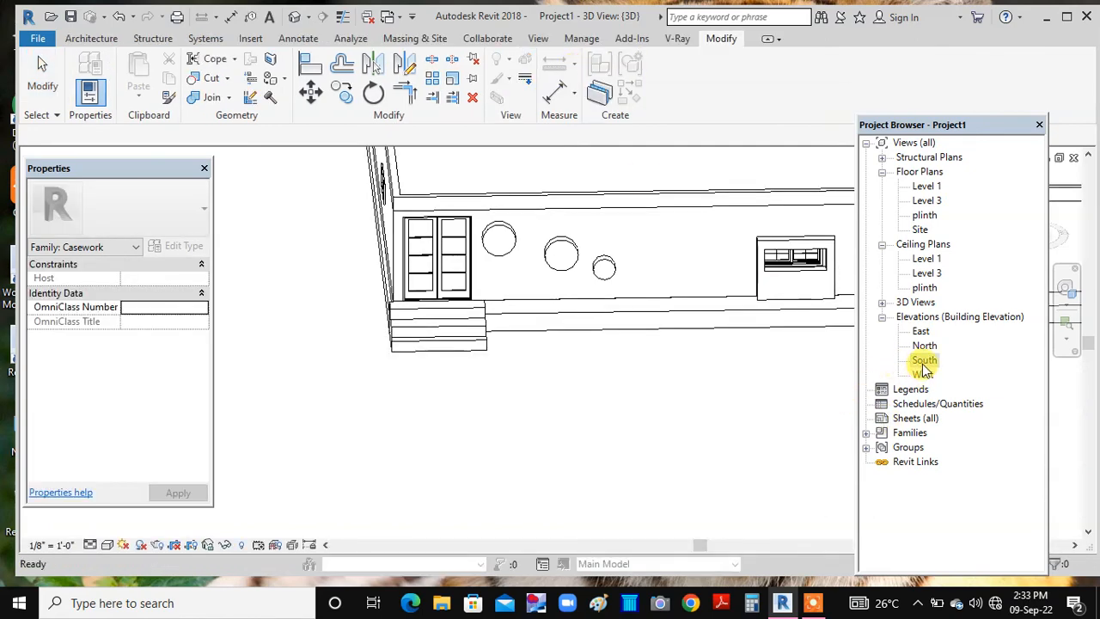
Return to the South elevation and frame the double door, entrance steps and circular extrusions.
{"action": "double_click", "coordinate": [924, 361]}
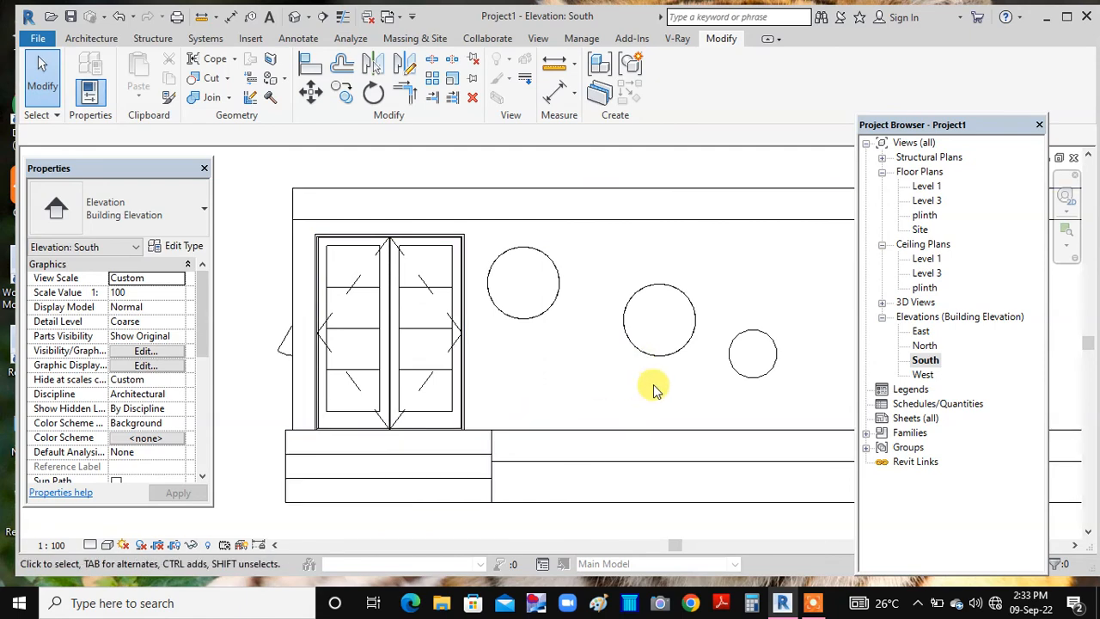
{"action": "middle_click_drag", "start_coordinate": [653, 389], "coordinate": [567, 437]}
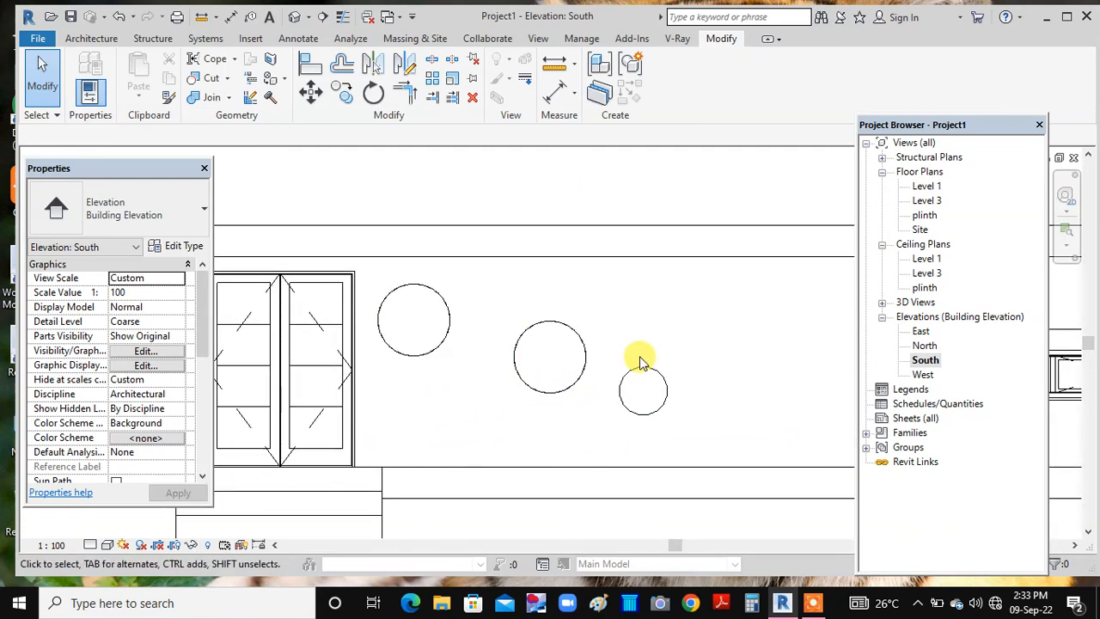
{"action": "scroll", "coordinate": [640, 361], "scroll_direction": "down", "scroll_amount": 1}
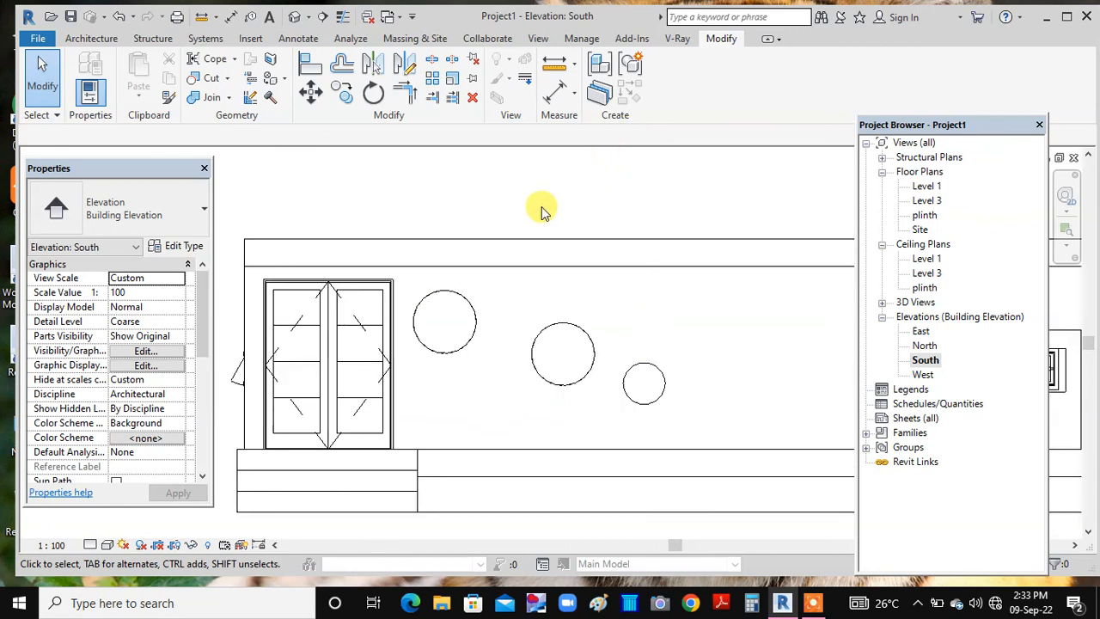
{"action": "middle_click_drag", "start_coordinate": [552, 217], "coordinate": [551, 179]}
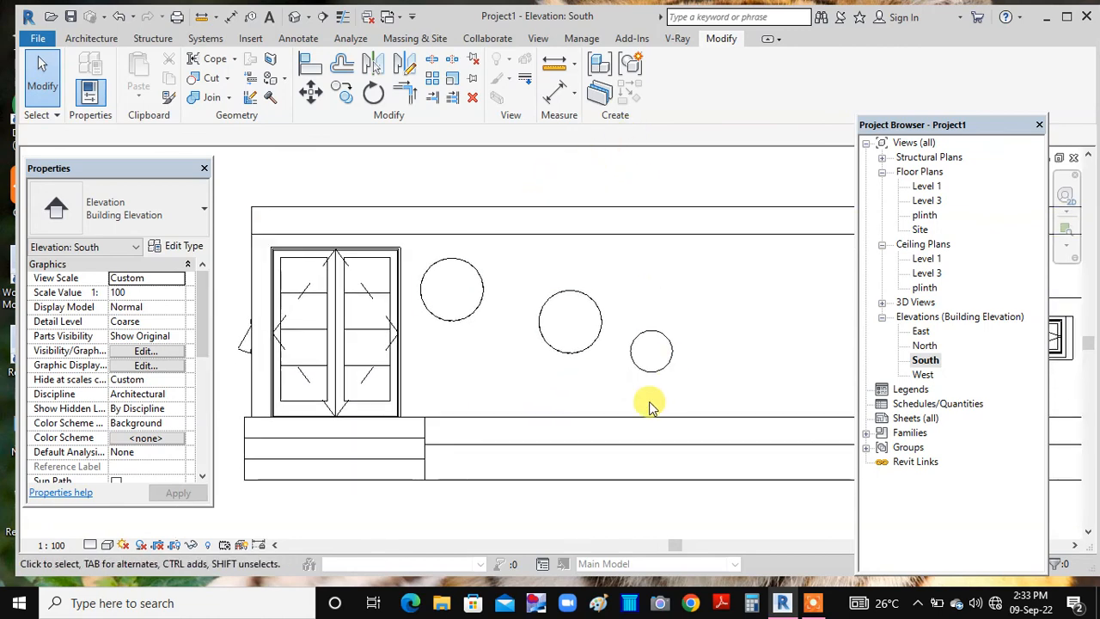